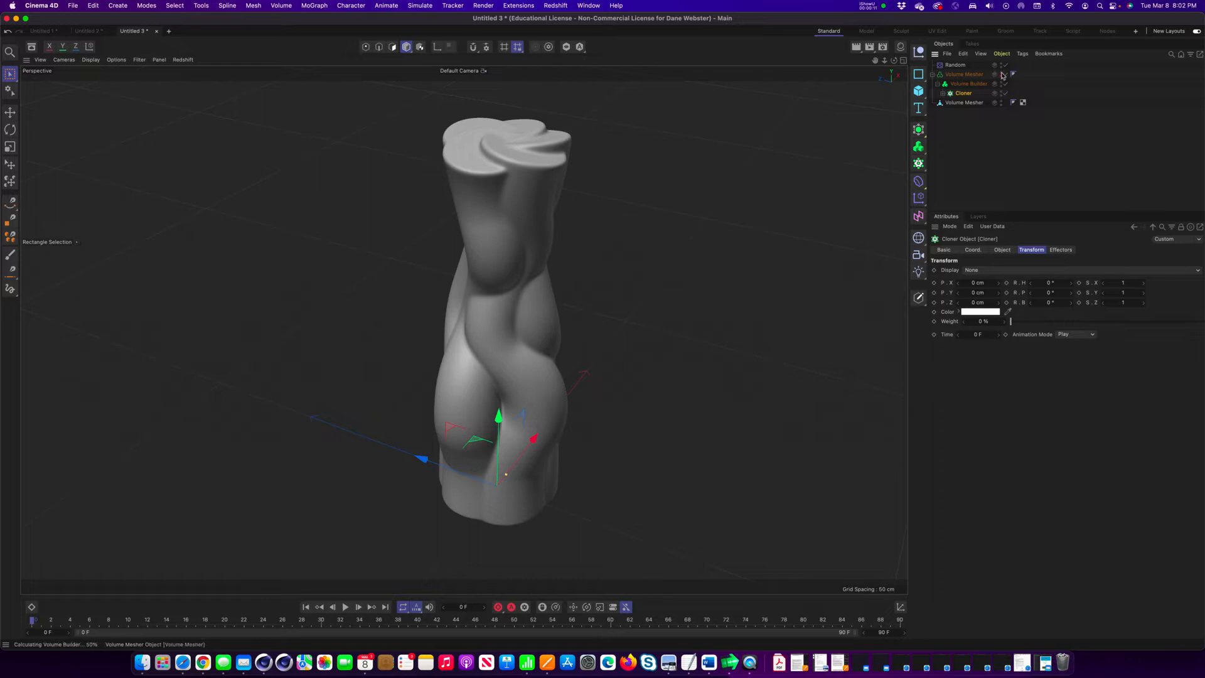
# Select the polygon copy of the Volume Mesher and examine the hollow vase from several angles.
pyautogui.click(965, 103)
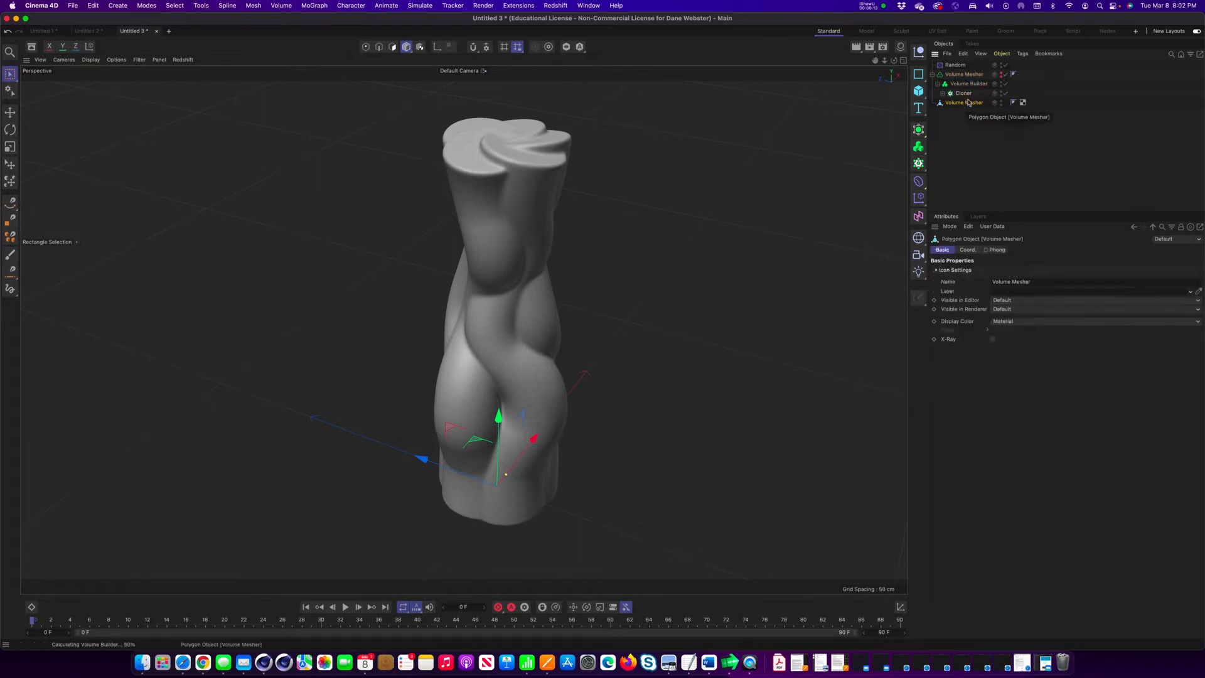
pyautogui.keyDown('alt'); pyautogui.moveTo(747, 219); pyautogui.dragTo(634, 258); pyautogui.keyUp('alt')
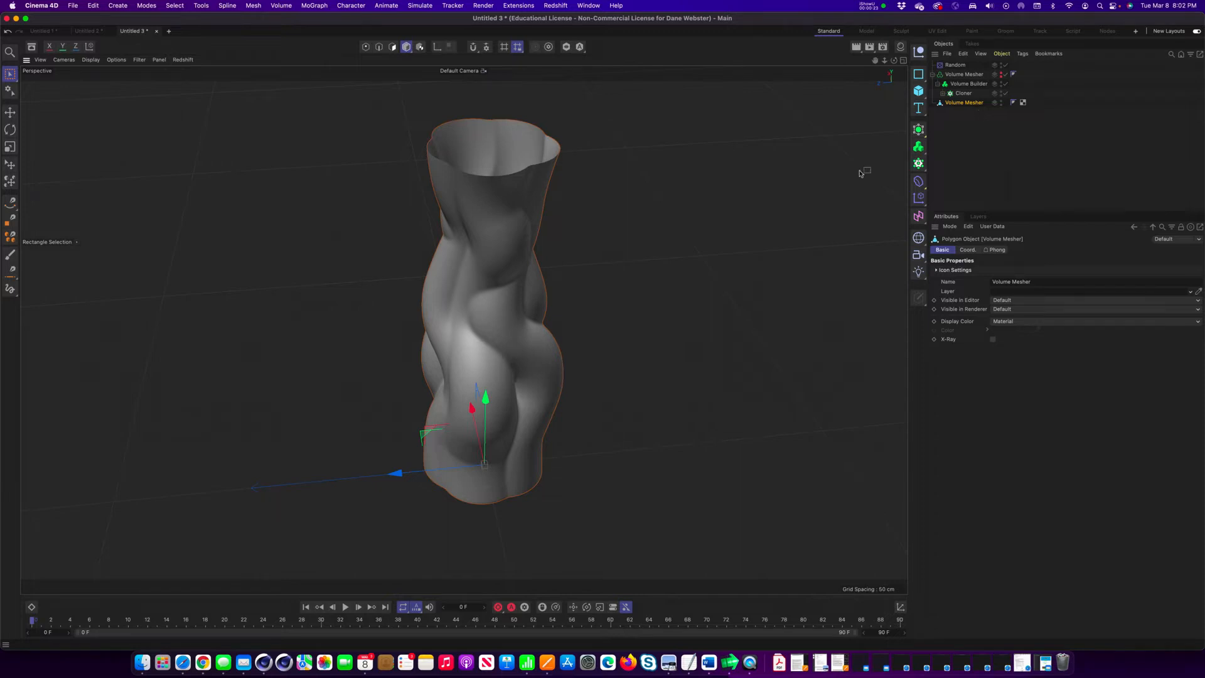
pyautogui.moveTo(528, 292)
pyautogui.keyDown('alt'); pyautogui.mouseDown()
pyautogui.moveTo(713, 237)
pyautogui.moveTo(553, 301)
pyautogui.moveTo(530, 196)
pyautogui.mouseUp(); pyautogui.keyUp('alt')
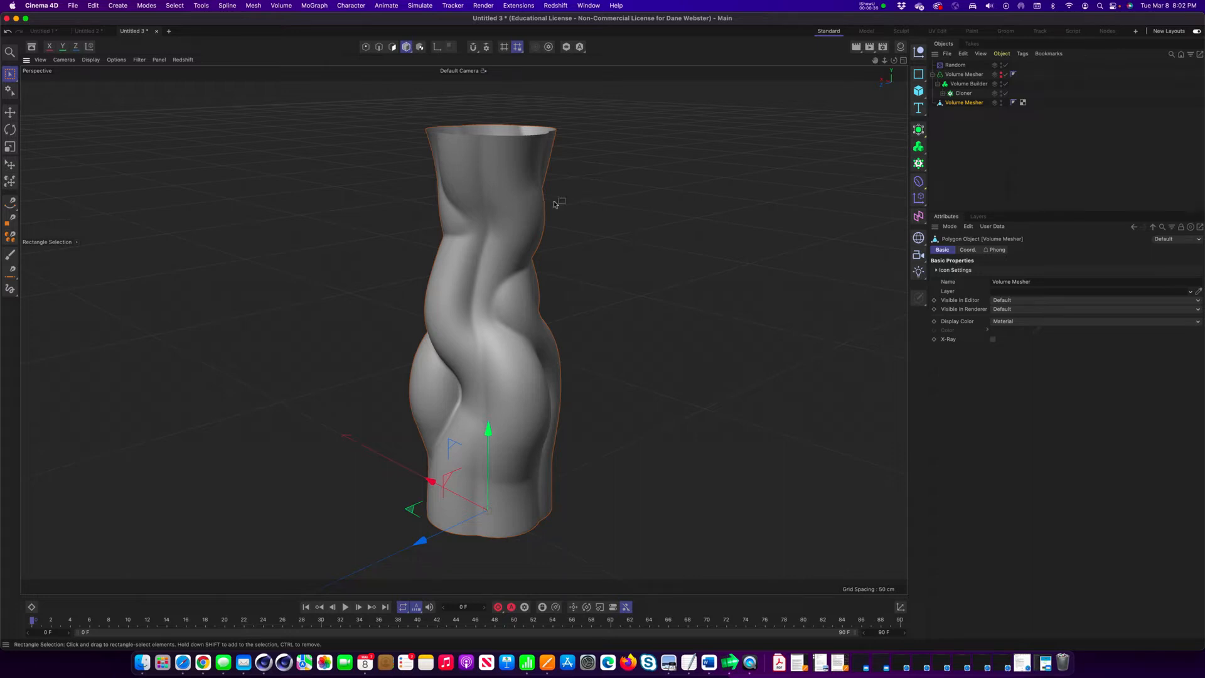
pyautogui.keyDown('alt'); pyautogui.moveTo(587, 208); pyautogui.dragTo(444, 298); pyautogui.keyUp('alt')
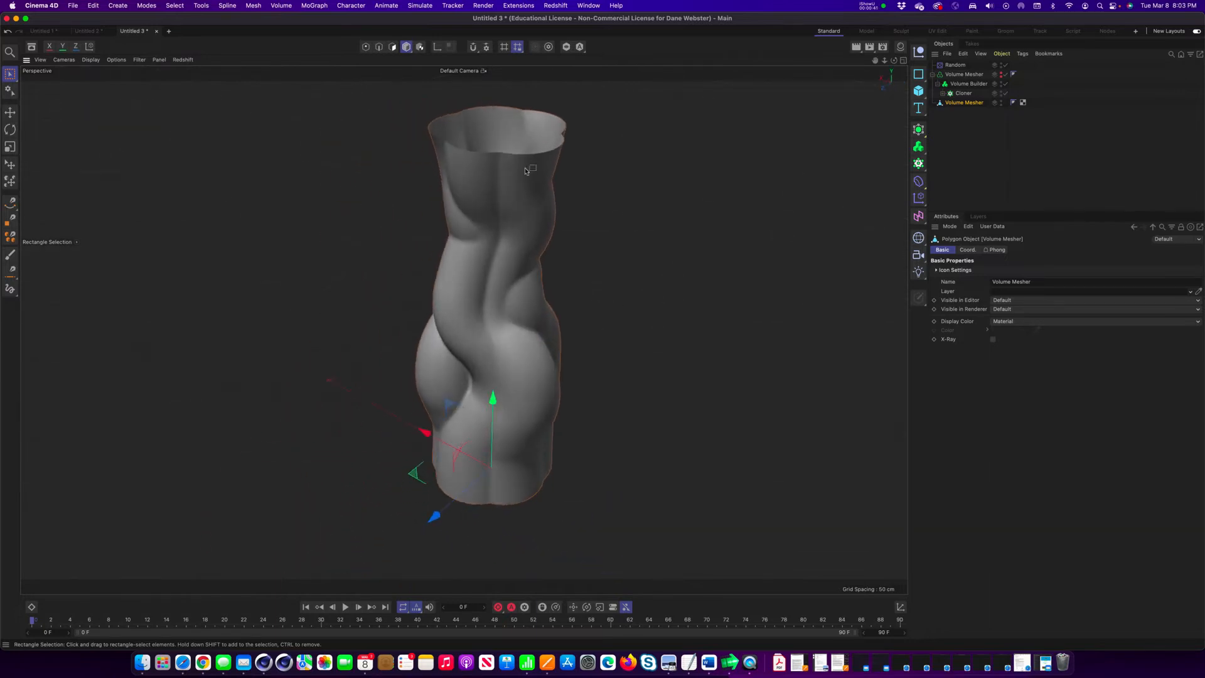
pyautogui.keyDown('alt'); pyautogui.moveTo(523, 217); pyautogui.dragTo(539, 236); pyautogui.keyUp('alt')
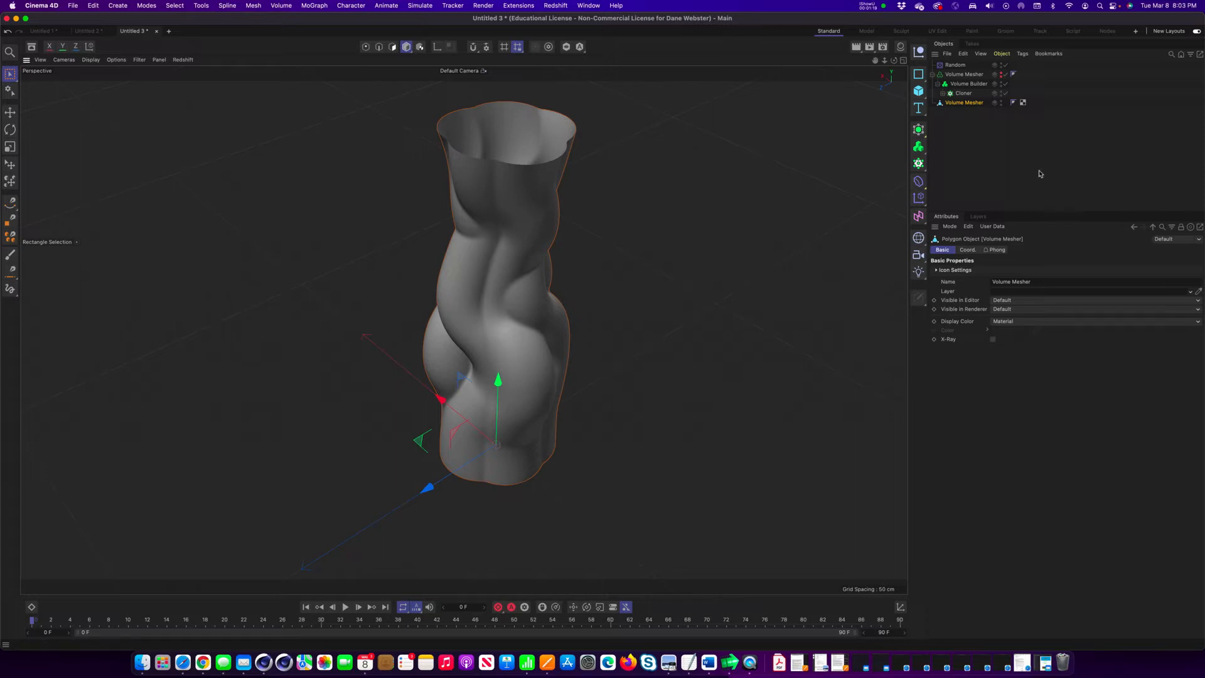
# Add a sphere primitive with a radius of 20 cm.
pyautogui.click(926, 89)
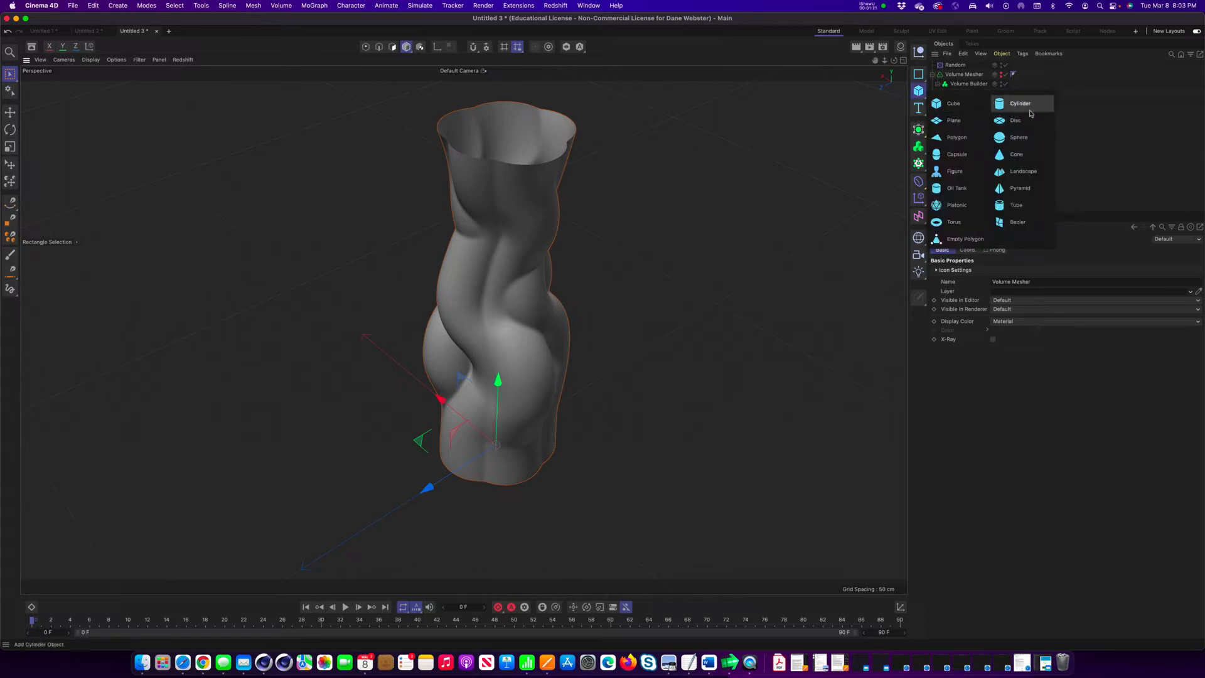
pyautogui.click(1023, 142)
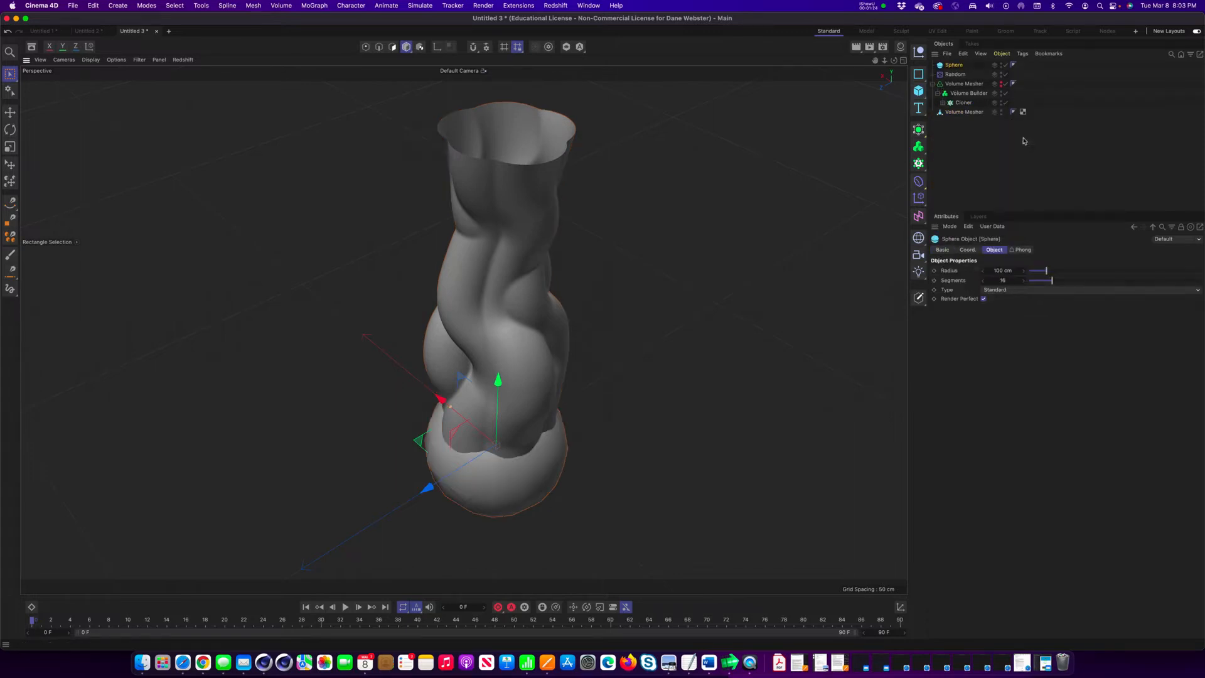
pyautogui.click(1010, 271)
pyautogui.write('20')
pyautogui.press('Tab')
pyautogui.click(951, 68)
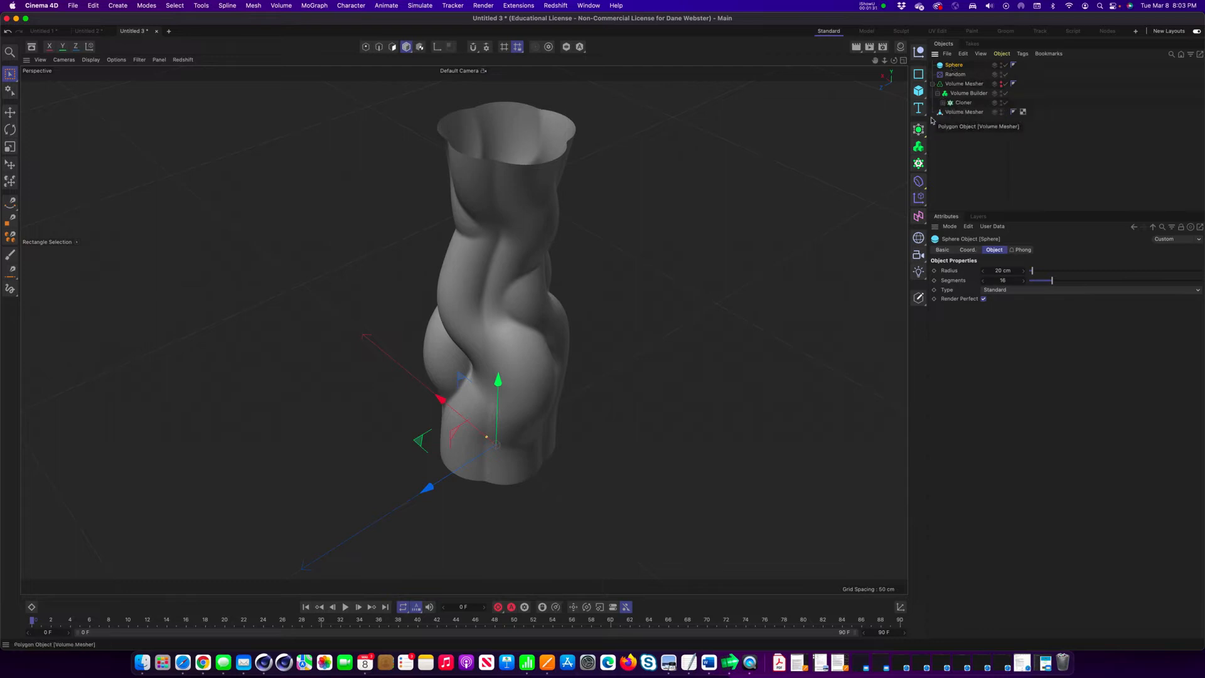
# Add a Cloner and make the sphere its child.
pyautogui.click(919, 161)
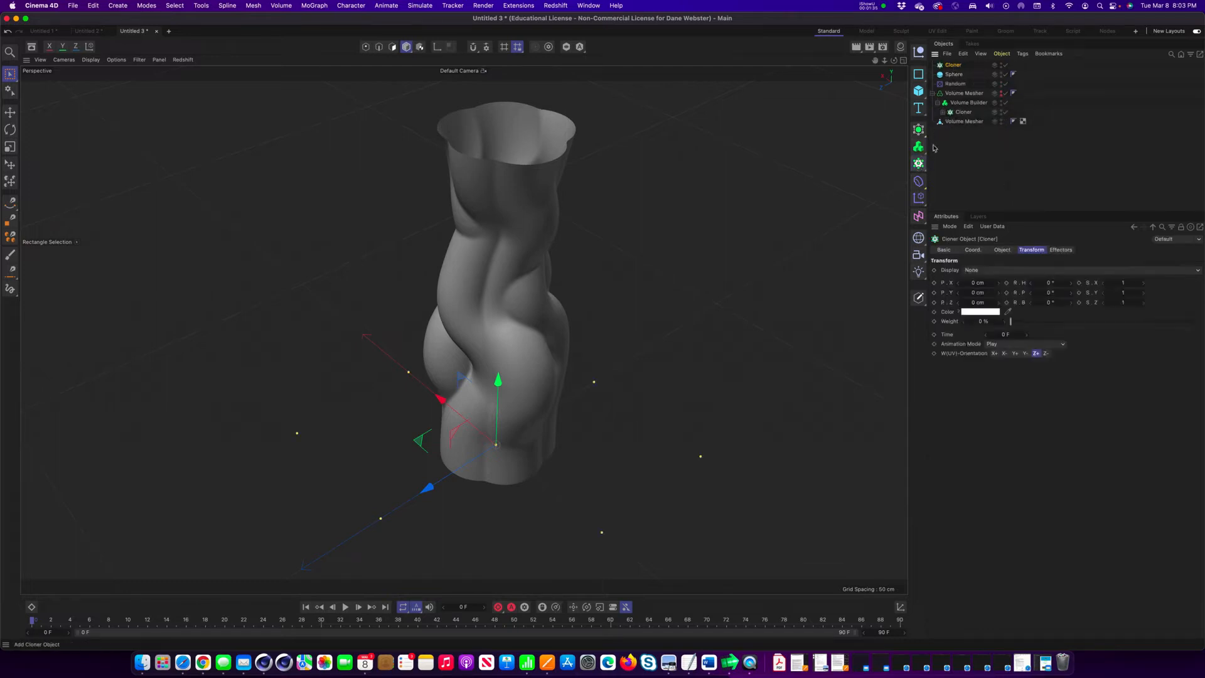
pyautogui.moveTo(955, 72); pyautogui.dragTo(955, 66)
pyautogui.keyDown('alt'); pyautogui.moveTo(528, 397); pyautogui.dragTo(529, 307); pyautogui.keyUp('alt')
pyautogui.click(955, 65)
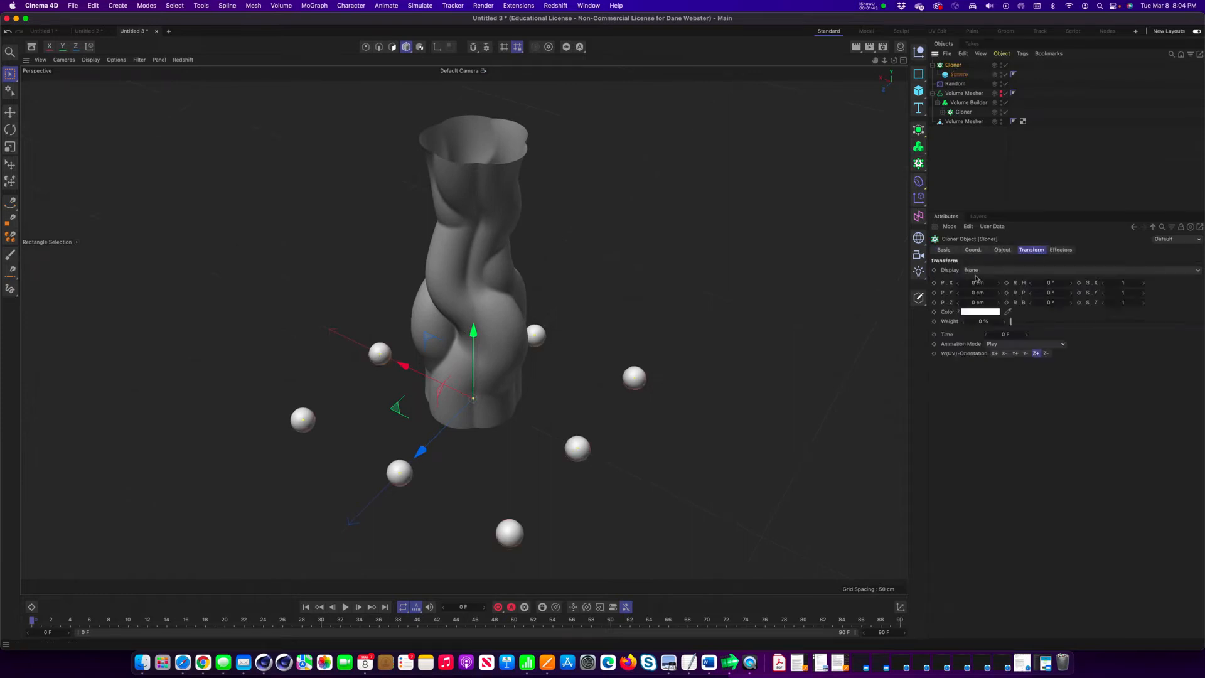
# Set the new Cloner to Object mode and use the polygon Volume Mesher as its target object.
pyautogui.click(1002, 250)
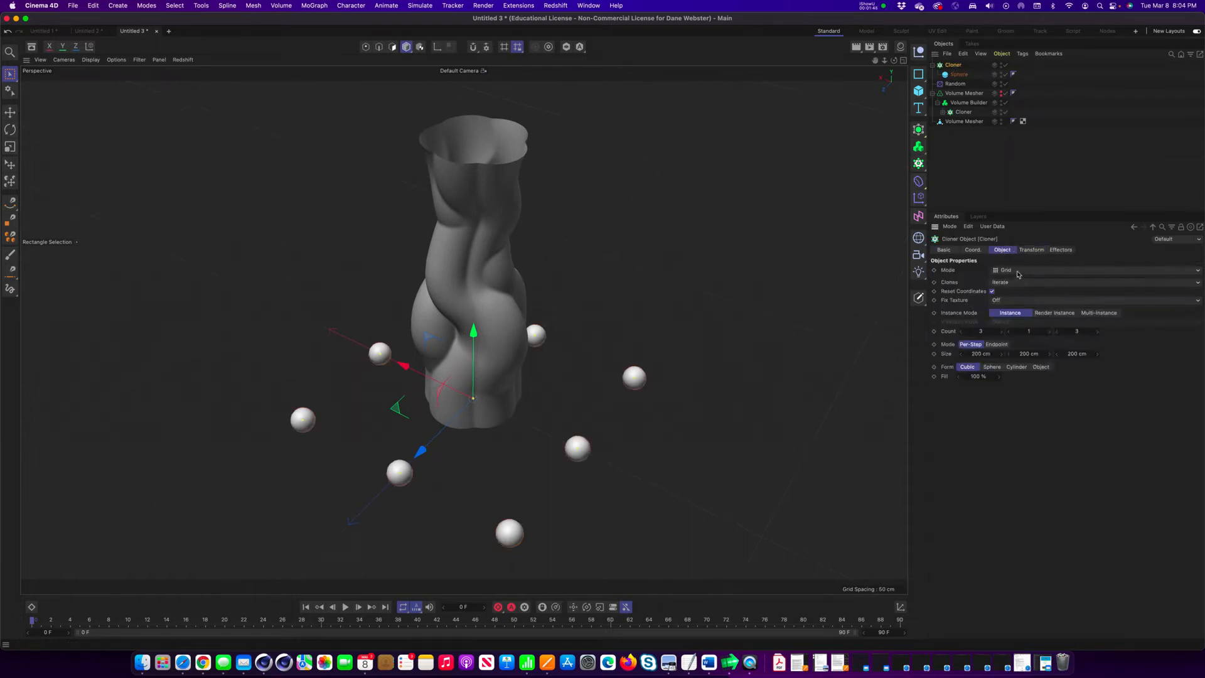
pyautogui.click(1019, 273)
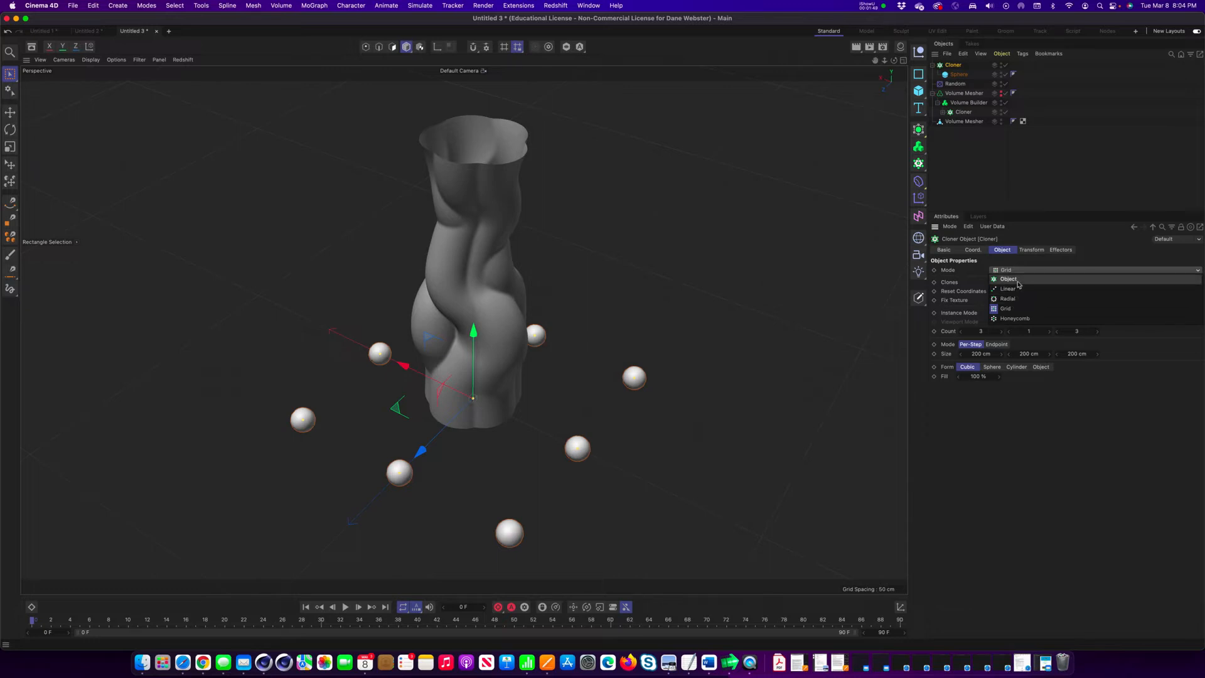
pyautogui.click(1019, 280)
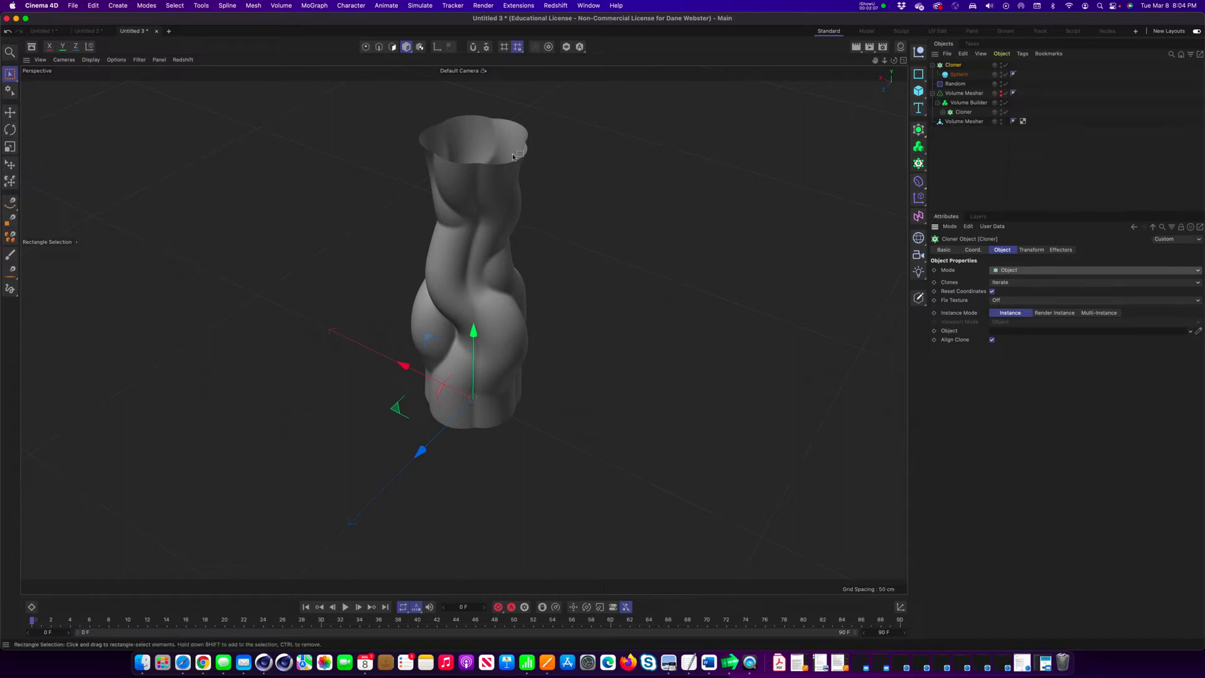
pyautogui.moveTo(964, 122); pyautogui.dragTo(1025, 329)
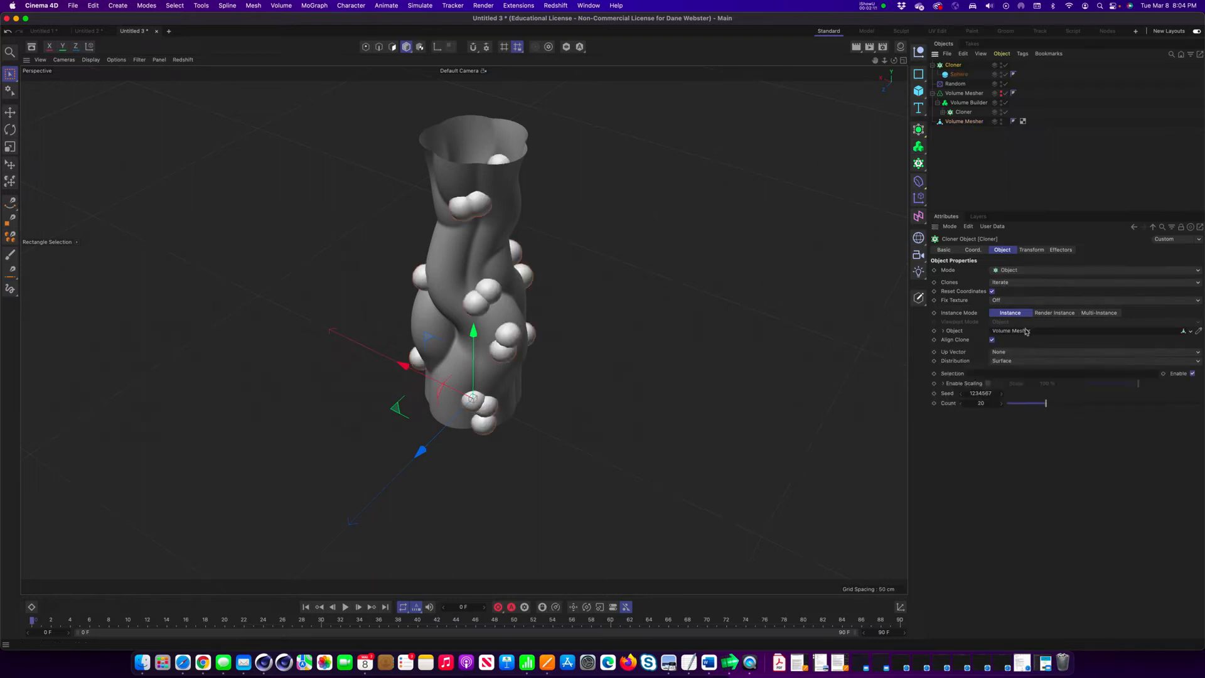
pyautogui.keyDown('alt'); pyautogui.moveTo(540, 306); pyautogui.dragTo(687, 275); pyautogui.keyUp('alt')
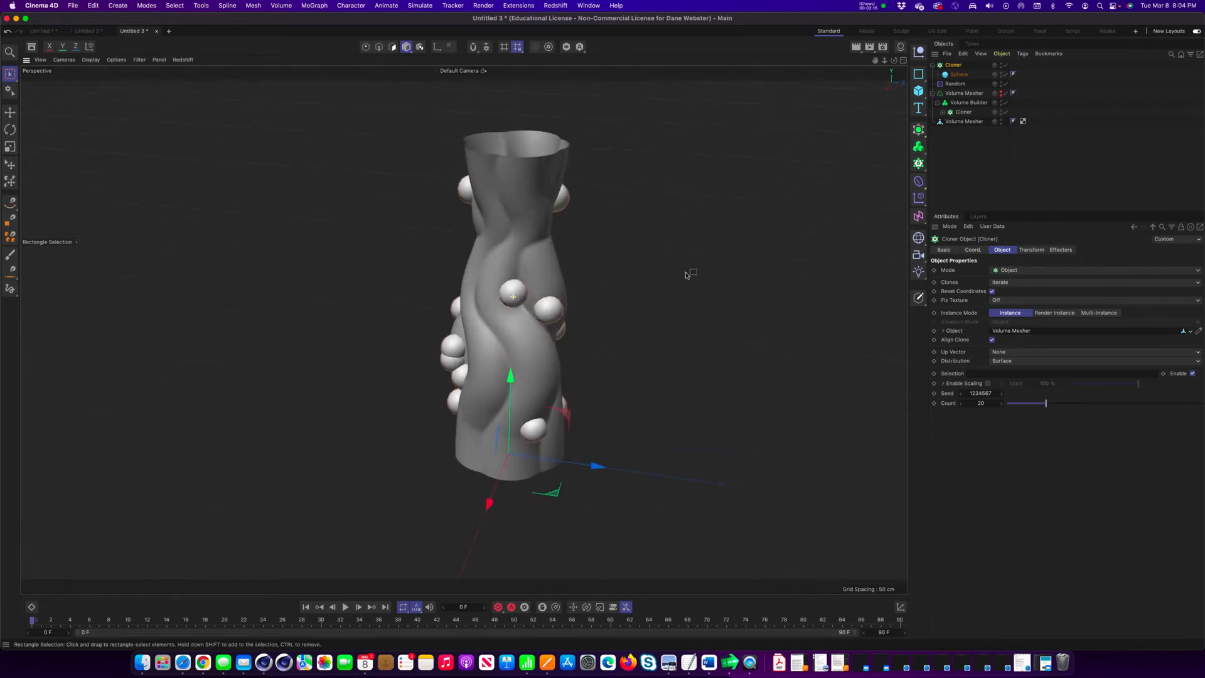
# Review the Cloner's distribution options and examine the vase's polygon density with mesh lines displayed, keeping the Surface distribution.
pyautogui.click(1017, 361)
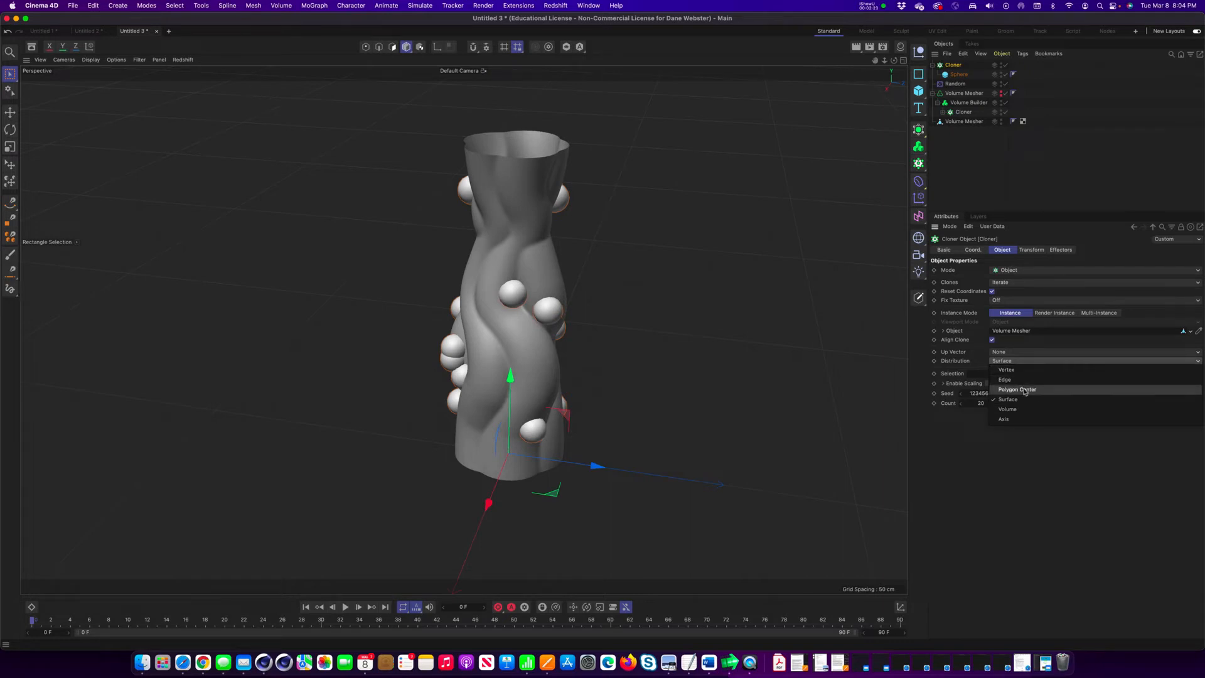
pyautogui.click(1025, 471)
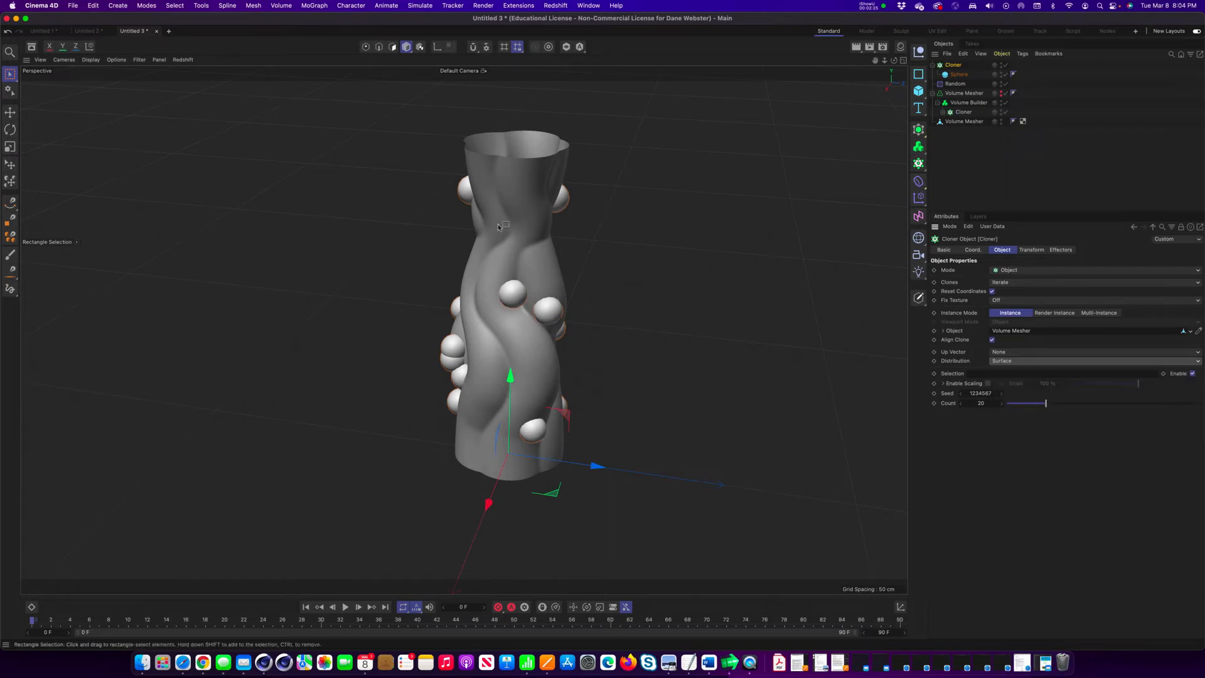
pyautogui.press('n')
pyautogui.press('b')
pyautogui.keyDown('alt'); pyautogui.moveTo(495, 195); pyautogui.dragTo(812, 213, button='right'); pyautogui.keyUp('alt')
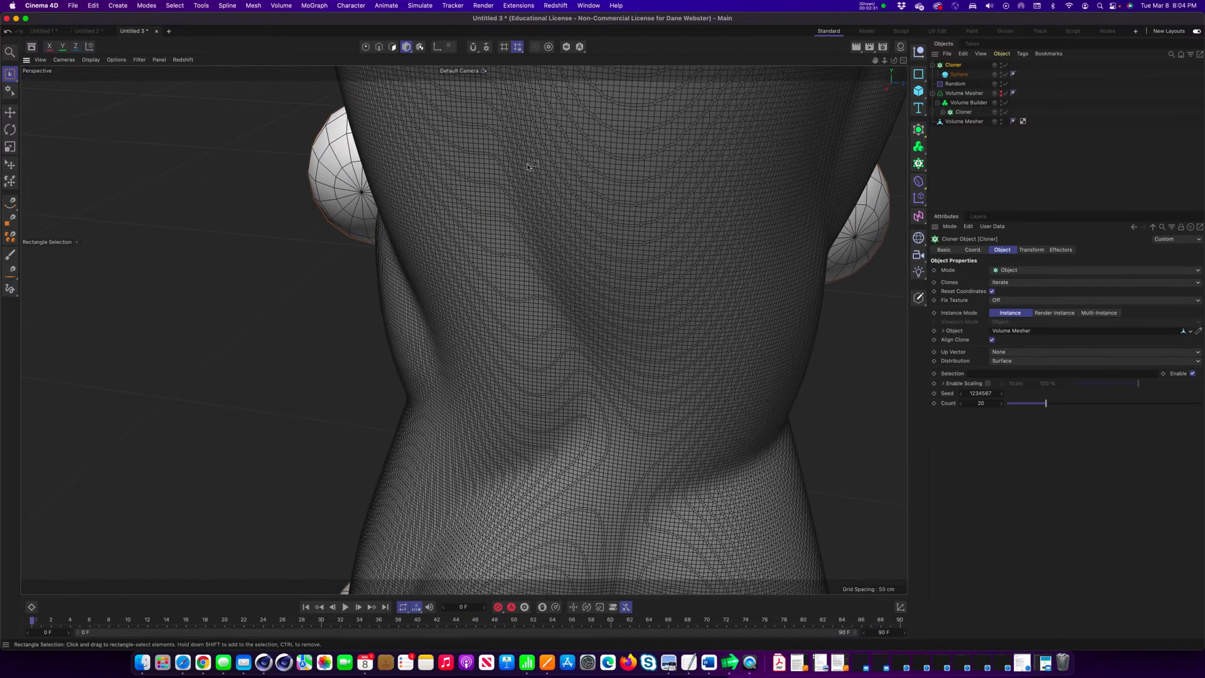
pyautogui.scroll(-10, 686, 229)
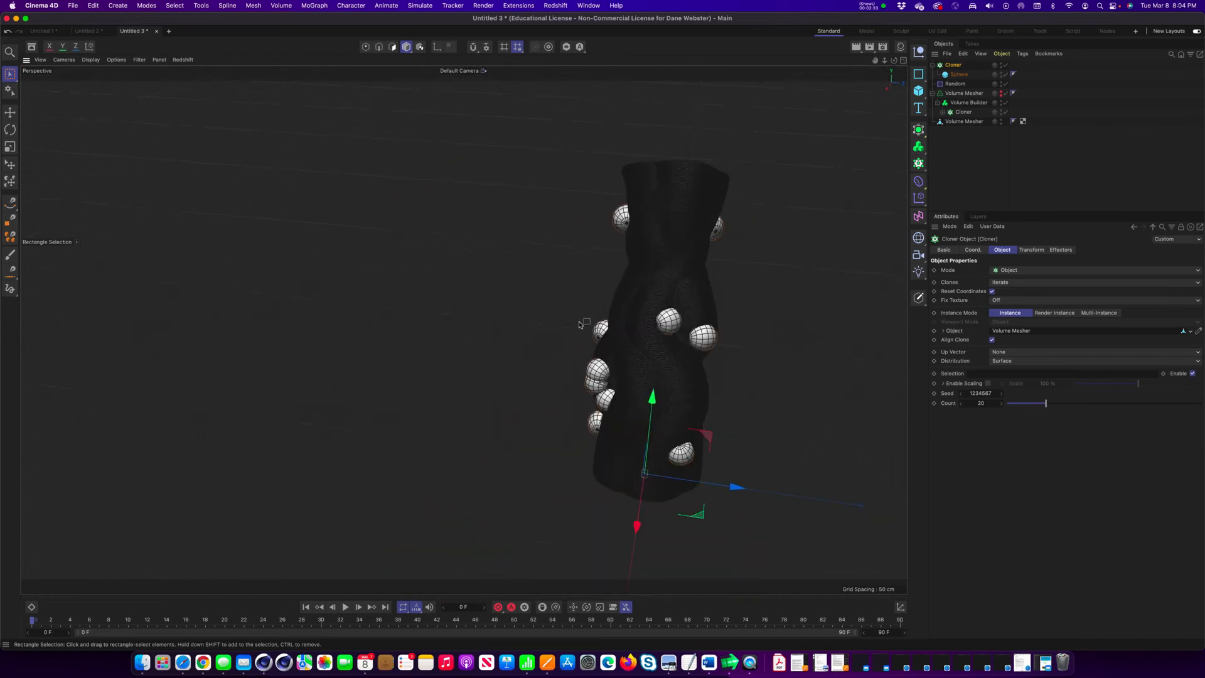
pyautogui.keyDown('alt'); pyautogui.moveTo(399, 288); pyautogui.dragTo(473, 328); pyautogui.keyUp('alt')
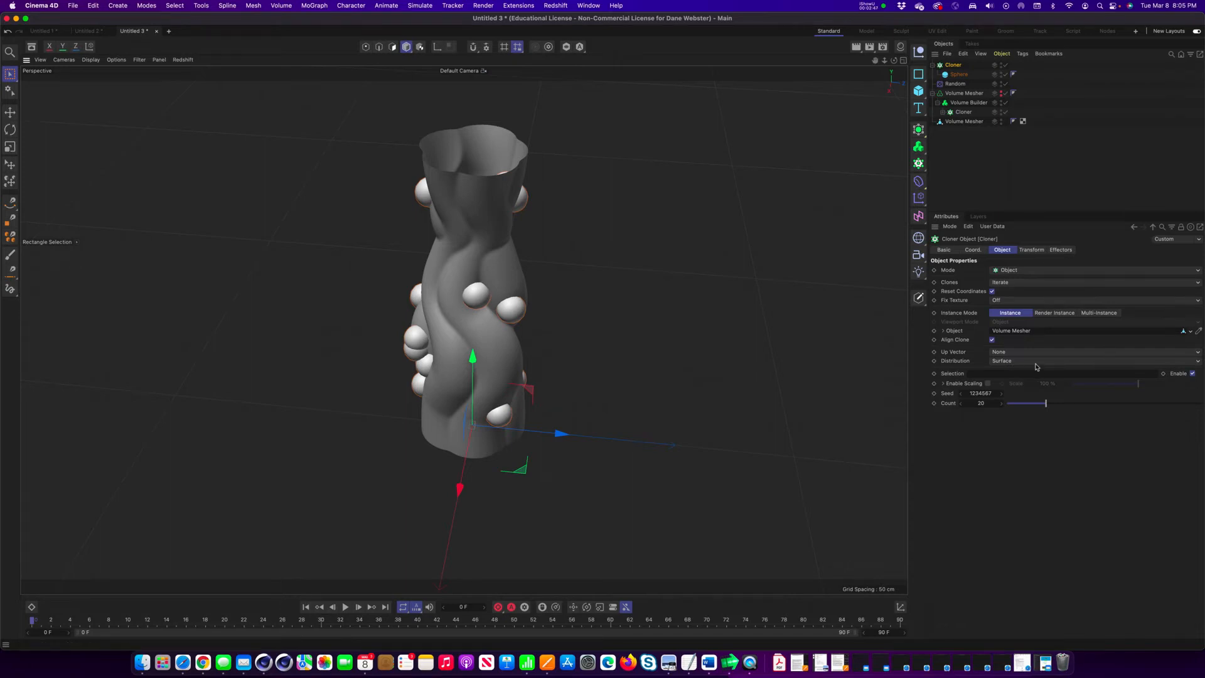
# Try a clone count of 40 on the vase surface and set it back to 20.
pyautogui.click(990, 404)
pyautogui.write('40')
pyautogui.press('Return')
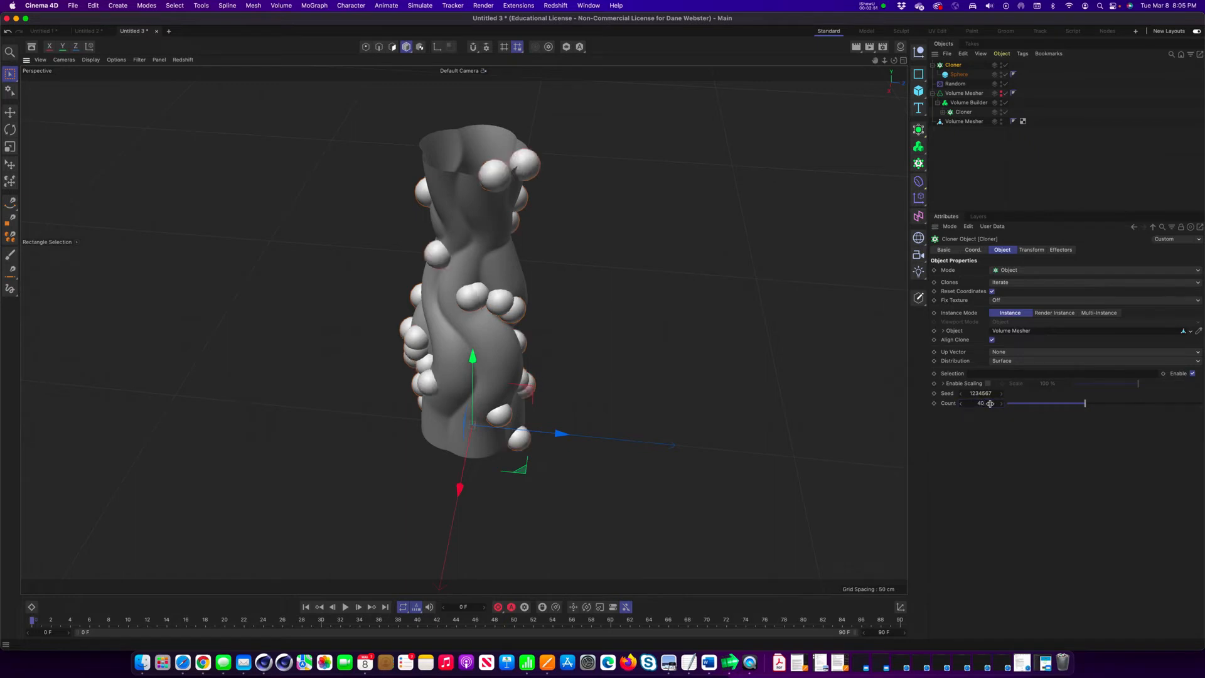
pyautogui.click(990, 404)
pyautogui.write('20')
pyautogui.press('Return')
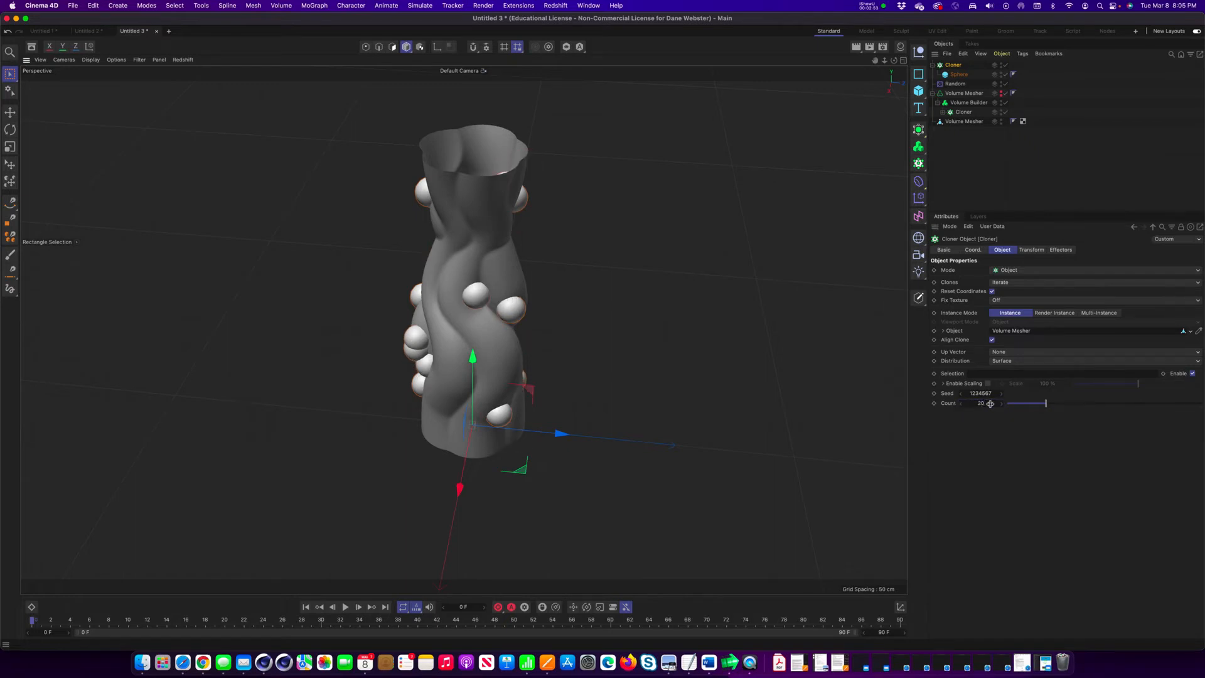
pyautogui.keyDown('alt'); pyautogui.moveTo(538, 302); pyautogui.dragTo(446, 273); pyautogui.keyUp('alt')
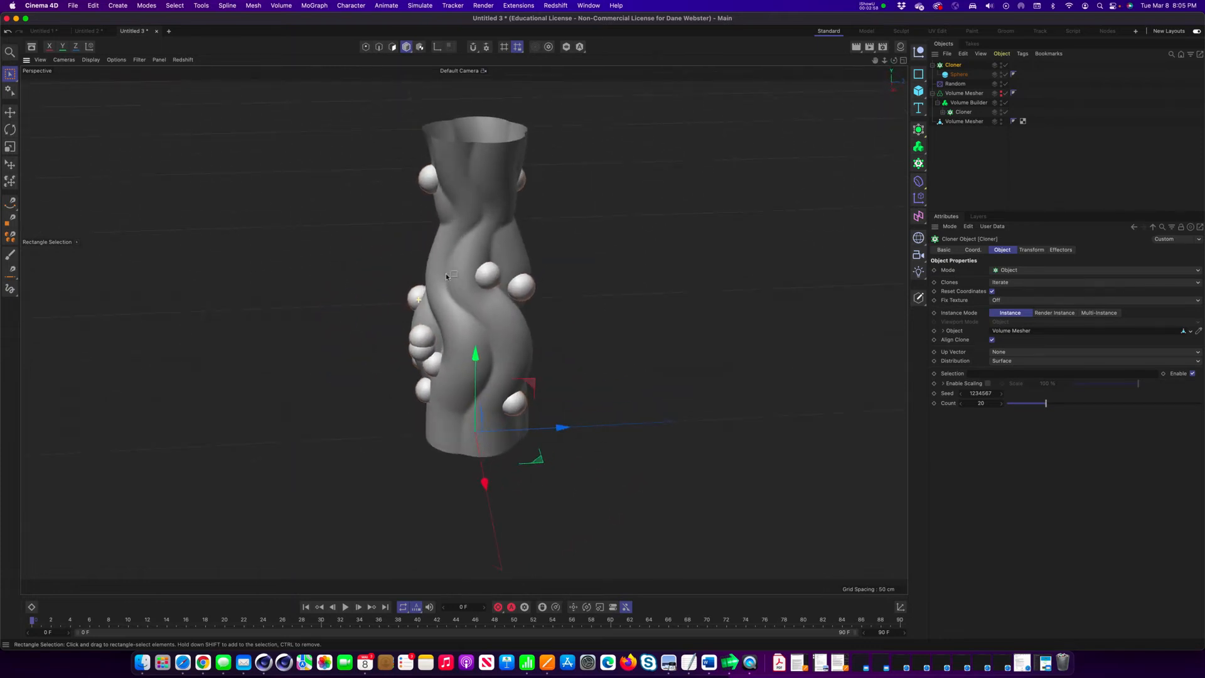
# Duplicate the sphere inside the Cloner and set the copy's radius to 10 cm.
pyautogui.click(958, 76)
pyautogui.press('super+c')
pyautogui.press('super+v')
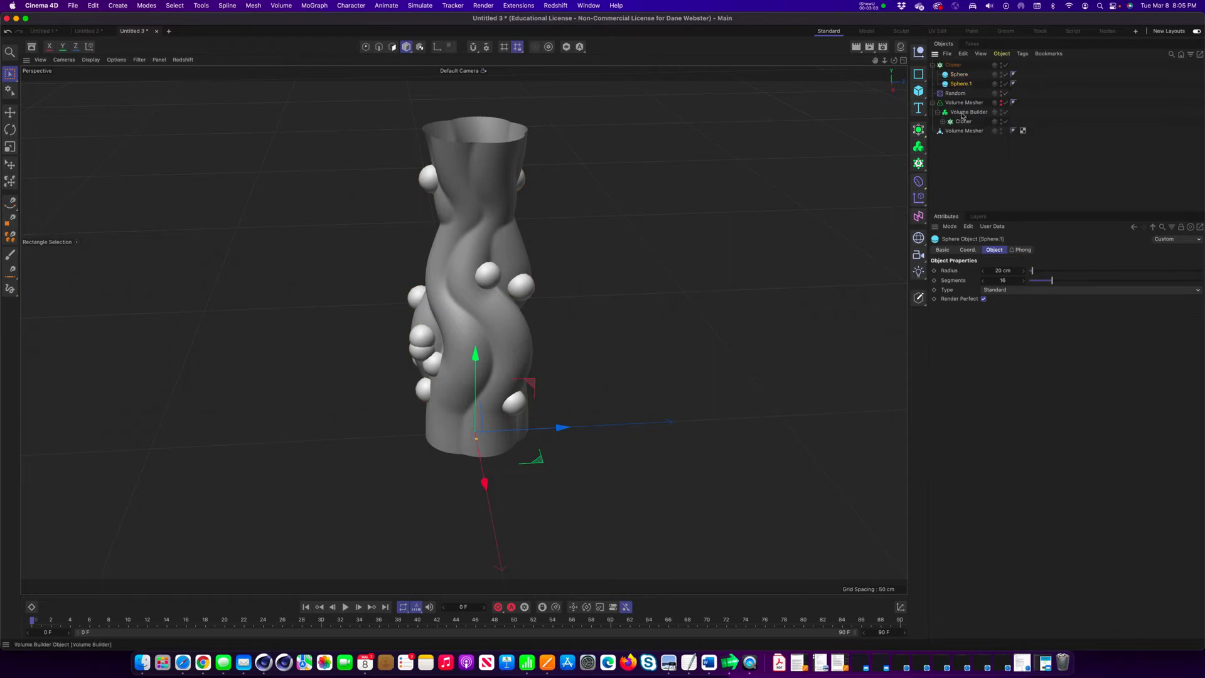
pyautogui.doubleClick(1016, 269)
pyautogui.write('15')
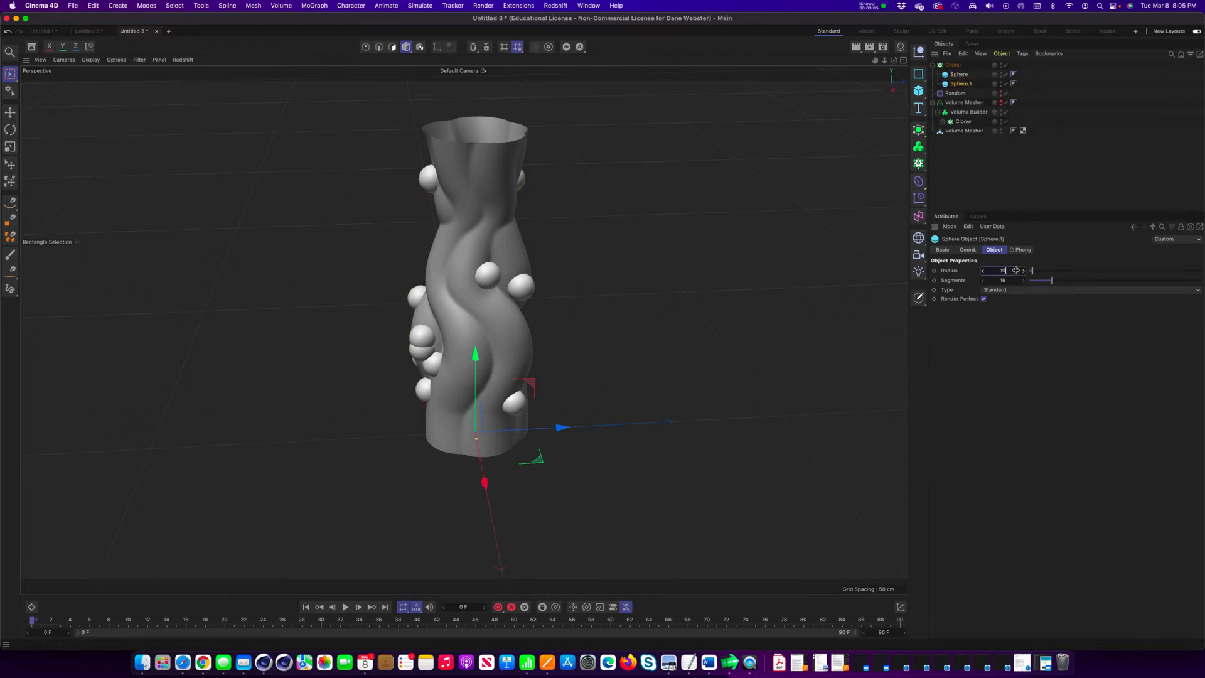
pyautogui.press('Return')
pyautogui.keyDown('alt'); pyautogui.moveTo(587, 267); pyautogui.dragTo(761, 259); pyautogui.keyUp('alt')
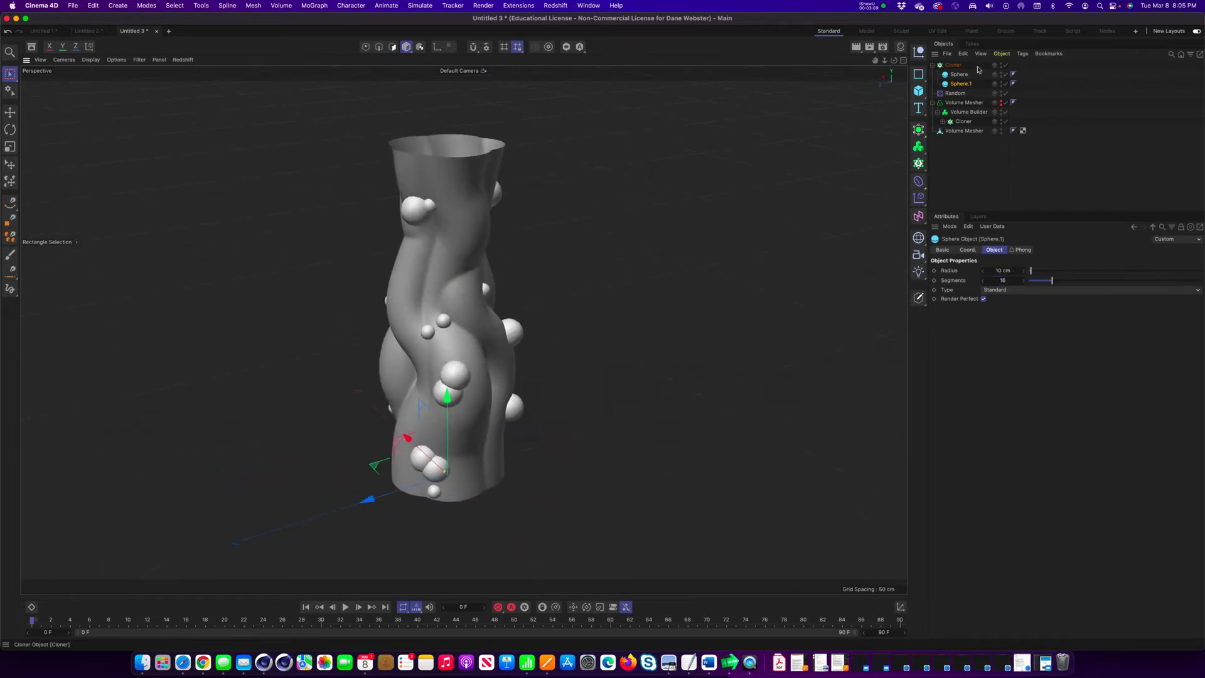
# Change the Cloner's seed to 1234569 to redistribute the spheres over the vase surface.
pyautogui.click(954, 65)
pyautogui.keyDown('alt'); pyautogui.moveTo(590, 339); pyautogui.dragTo(741, 367); pyautogui.keyUp('alt')
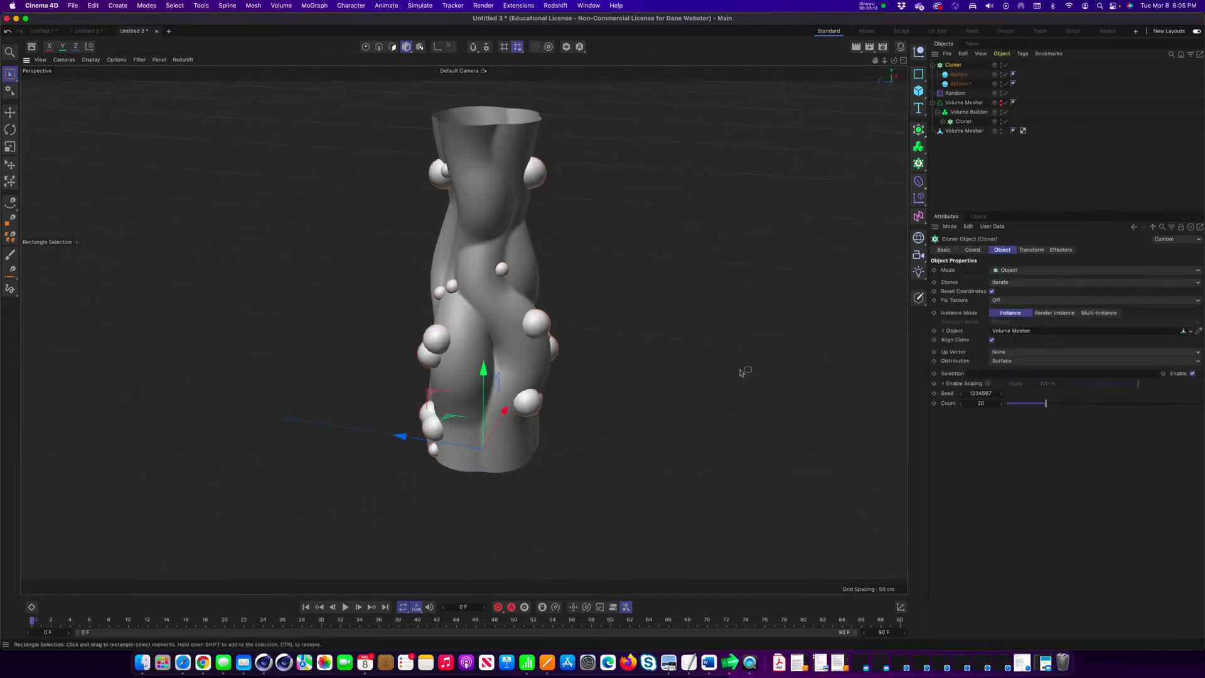
pyautogui.click(1002, 394)
pyautogui.keyDown('alt'); pyautogui.moveTo(779, 386); pyautogui.dragTo(626, 410); pyautogui.keyUp('alt')
pyautogui.click(1002, 394)
pyautogui.keyDown('alt'); pyautogui.moveTo(544, 413); pyautogui.dragTo(575, 396, button='middle'); pyautogui.keyUp('alt')
pyautogui.keyDown('alt'); pyautogui.moveTo(569, 397); pyautogui.dragTo(711, 422); pyautogui.keyUp('alt')
pyautogui.keyDown('alt'); pyautogui.moveTo(607, 401); pyautogui.dragTo(746, 402); pyautogui.keyUp('alt')
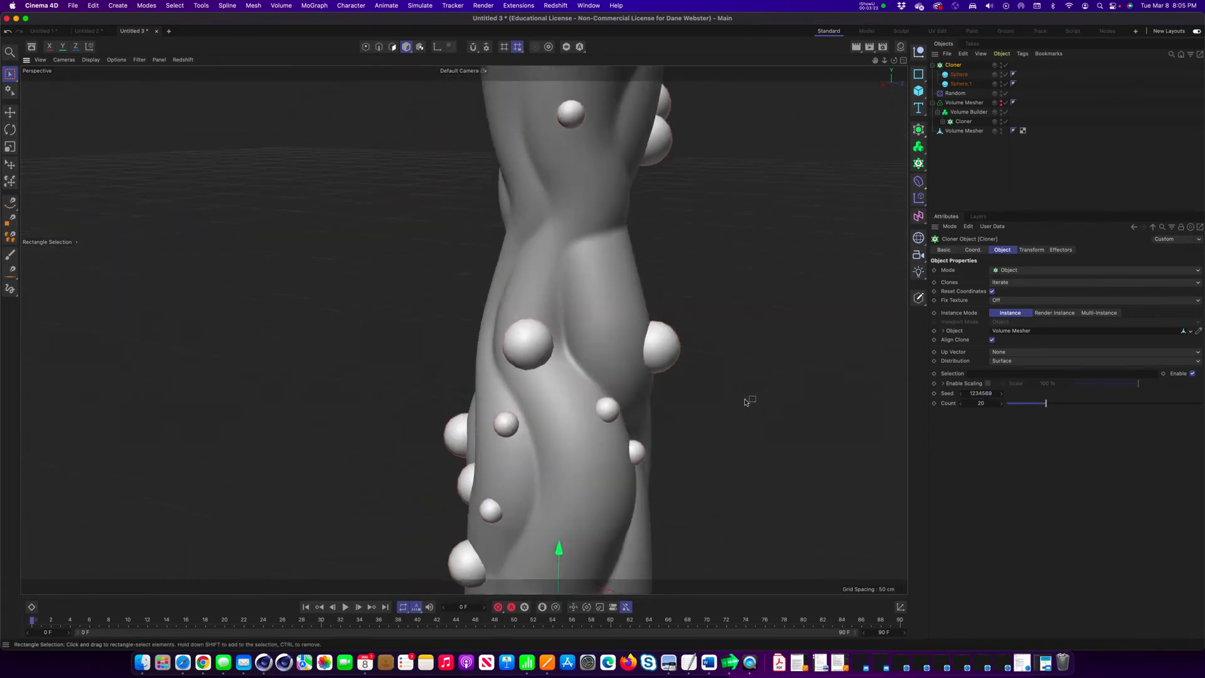
pyautogui.scroll(-5, 747, 402)
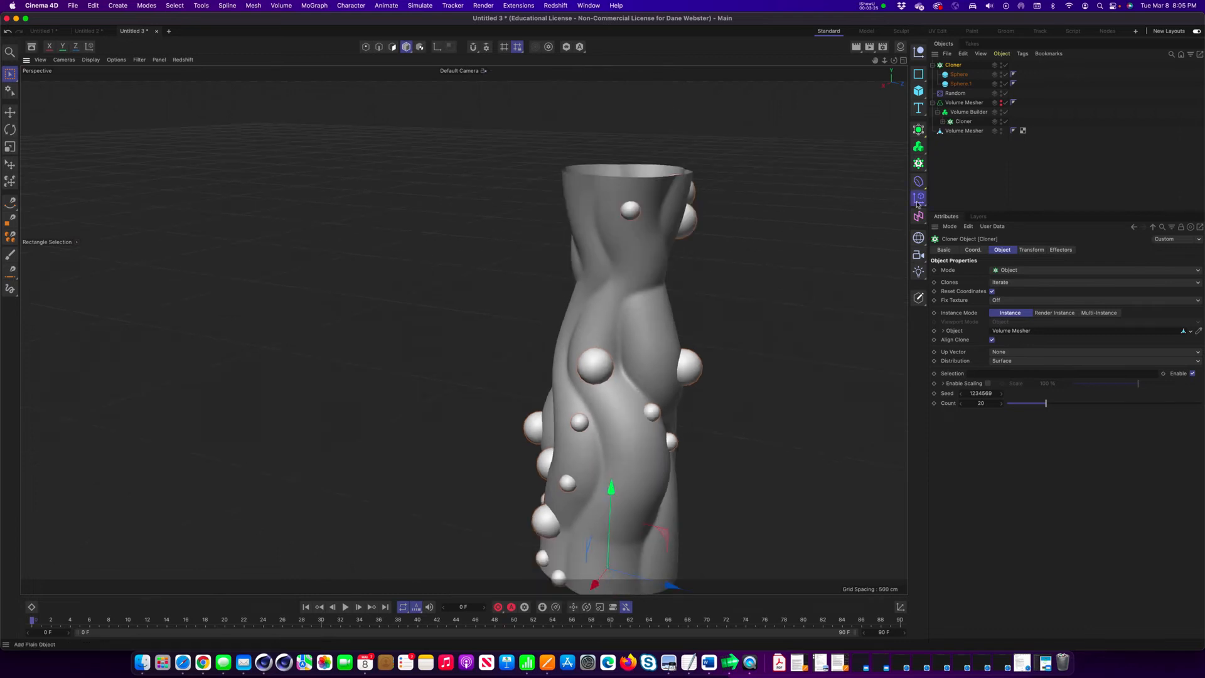
pyautogui.click(917, 201)
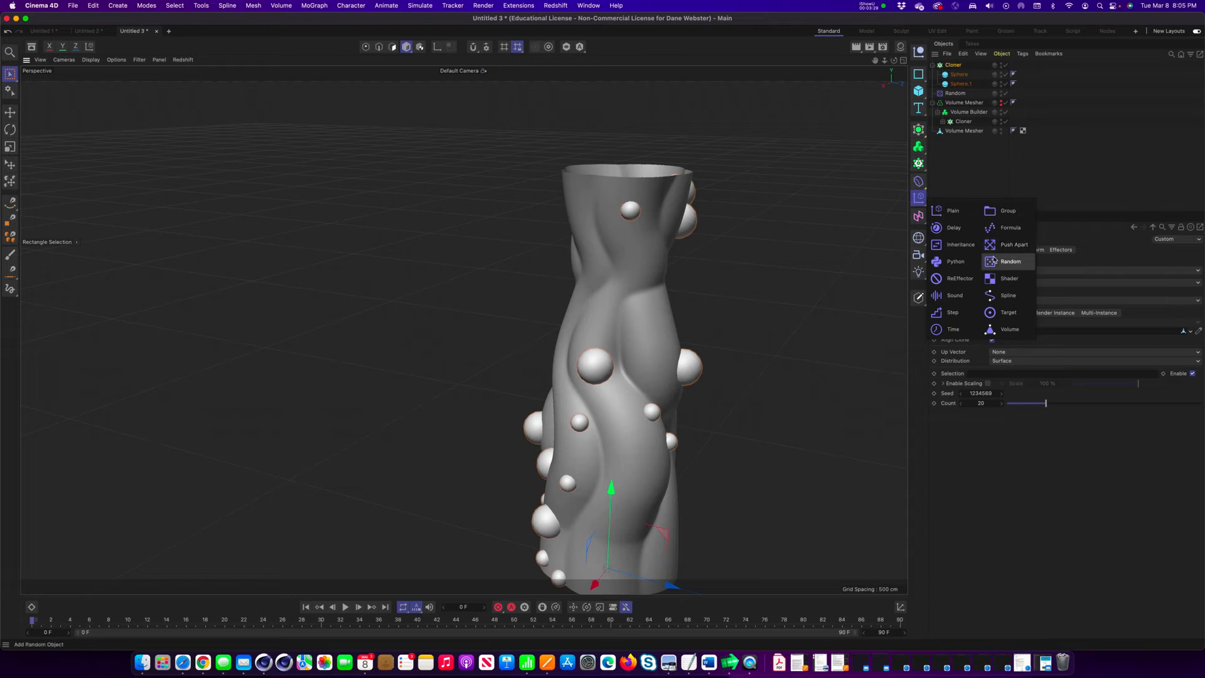
pyautogui.keyDown('alt'); pyautogui.moveTo(585, 391); pyautogui.dragTo(871, 226); pyautogui.keyUp('alt')
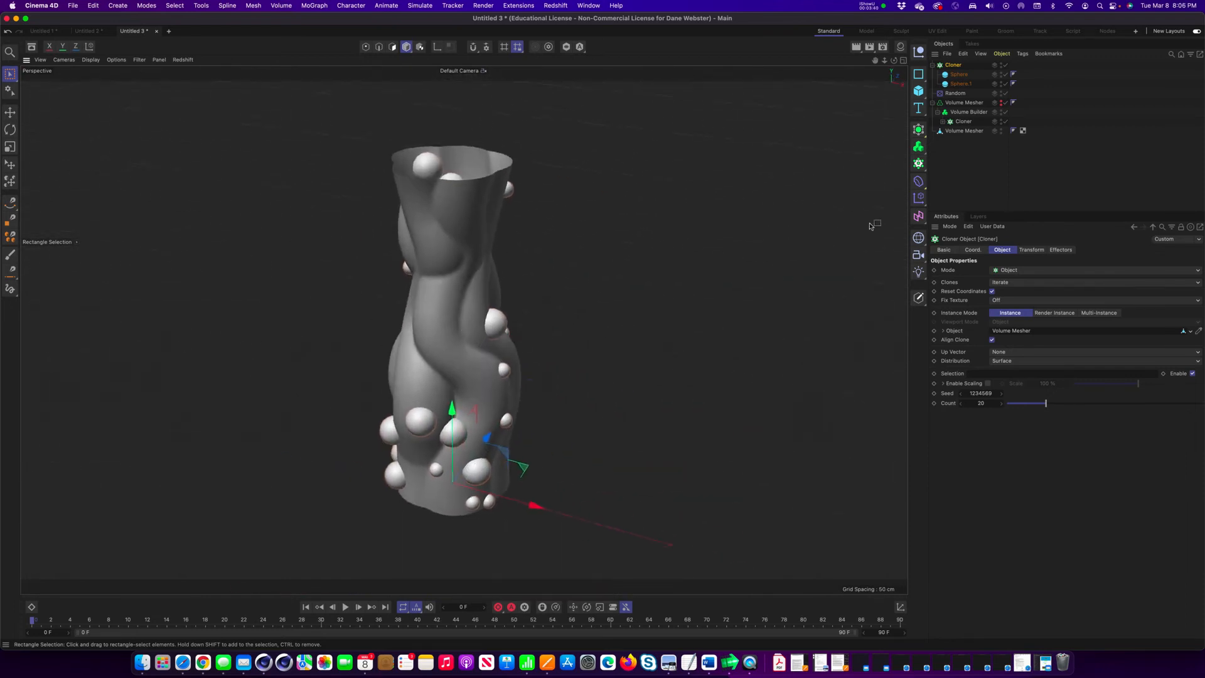
# Hide the polygon vase and nest the sphere Cloner in the Volume Builder, with the Volume Mesher generator visible again.
pyautogui.click(1000, 132)
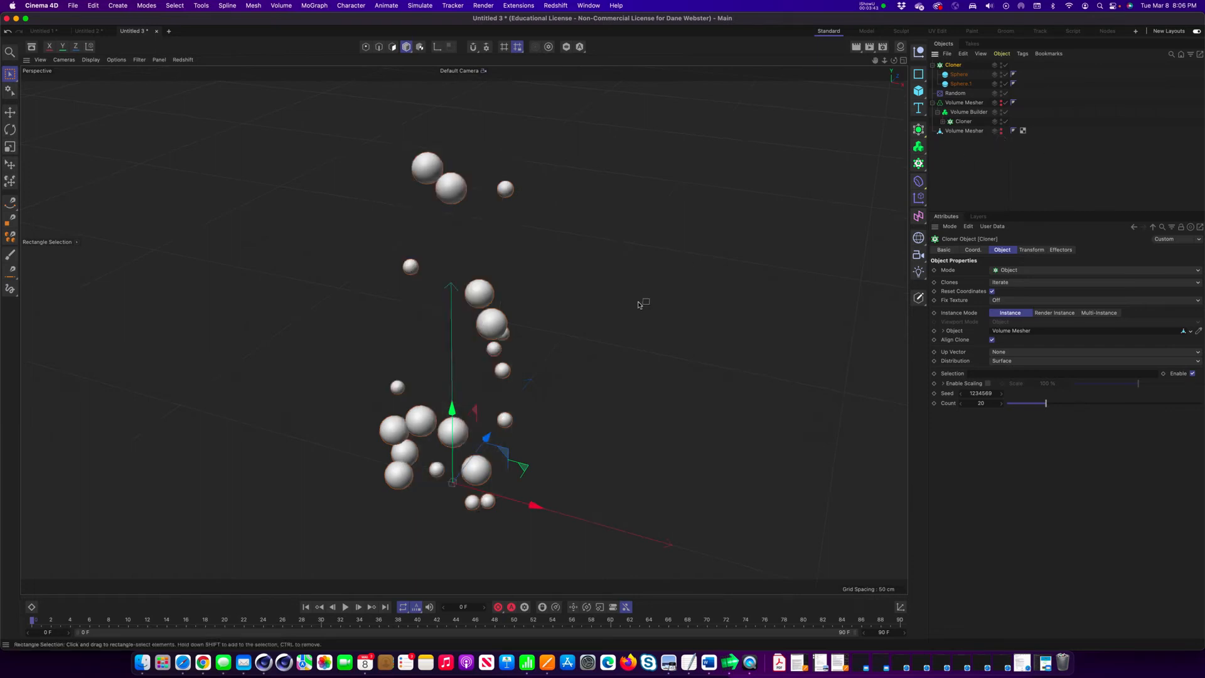
pyautogui.click(933, 65)
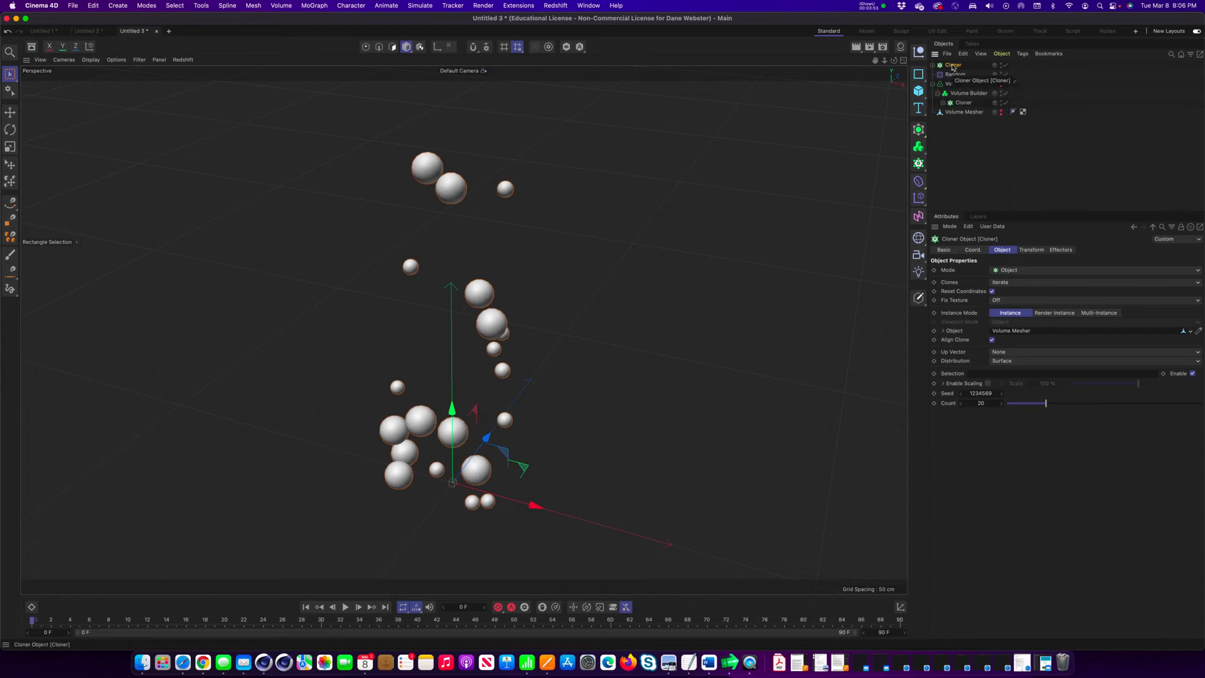
pyautogui.moveTo(952, 68); pyautogui.dragTo(964, 100)
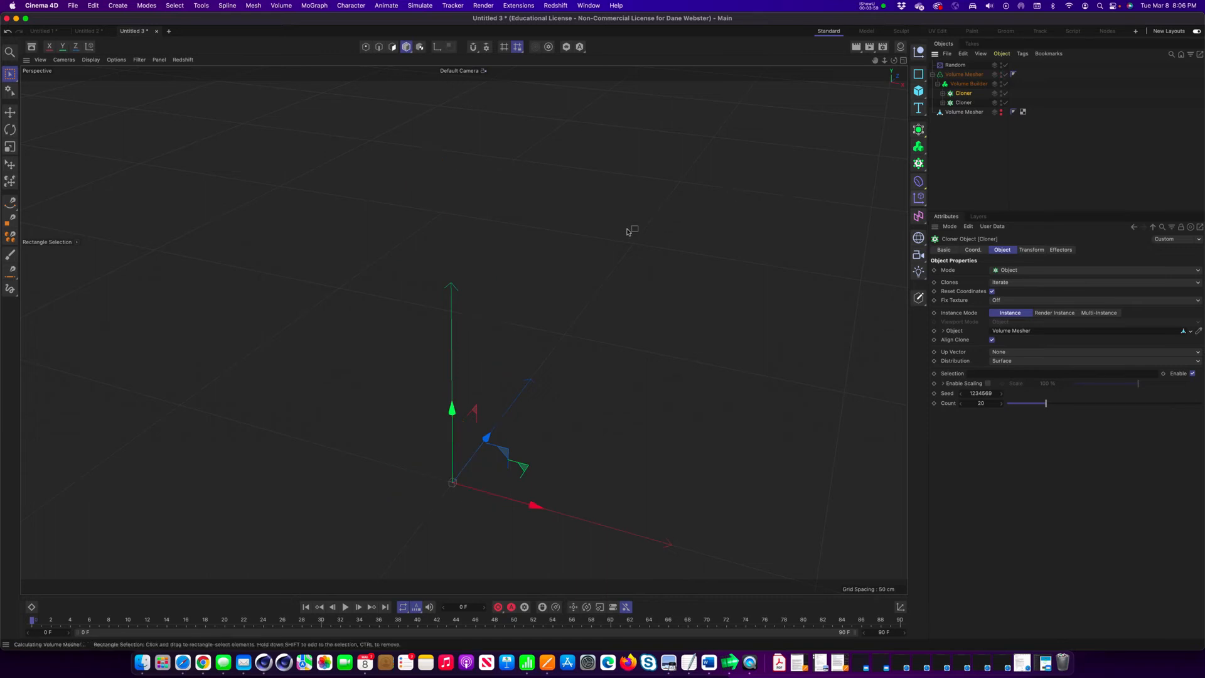
pyautogui.keyDown('alt'); pyautogui.moveTo(781, 237); pyautogui.dragTo(683, 280); pyautogui.keyUp('alt')
pyautogui.scroll(10, 552, 274)
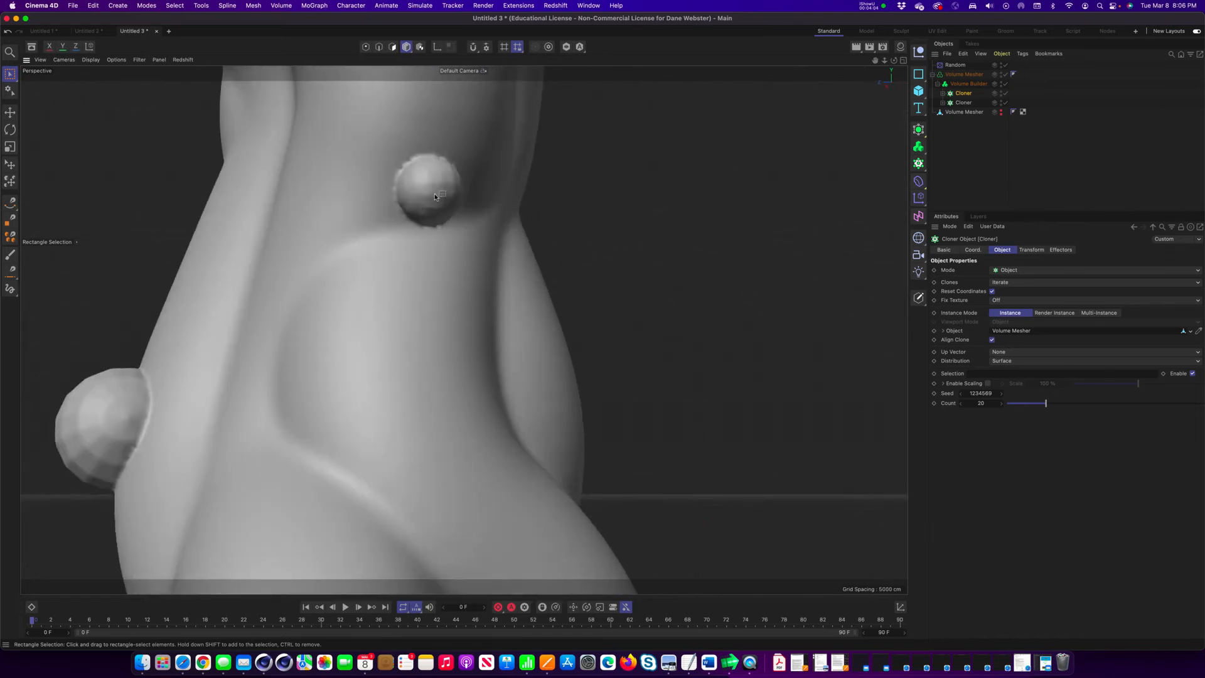
# Set both spheres inside the Cloner to 128 segments.
pyautogui.keyDown('alt'); pyautogui.moveTo(435, 197); pyautogui.dragTo(424, 173); pyautogui.keyUp('alt')
pyautogui.keyDown('alt'); pyautogui.moveTo(574, 226); pyautogui.dragTo(427, 242, button='right'); pyautogui.keyUp('alt')
pyautogui.scroll(-3, 427, 242)
pyautogui.keyDown('alt'); pyautogui.moveTo(497, 235); pyautogui.dragTo(510, 241); pyautogui.keyUp('alt')
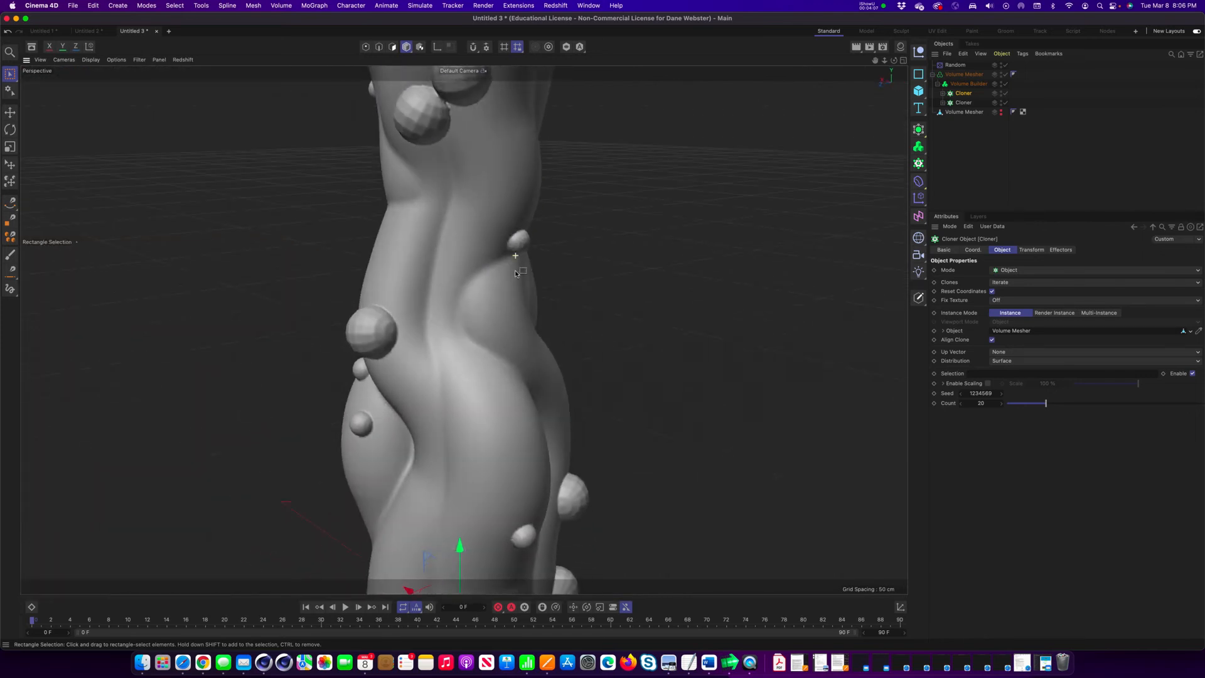
pyautogui.scroll(-4, 510, 241)
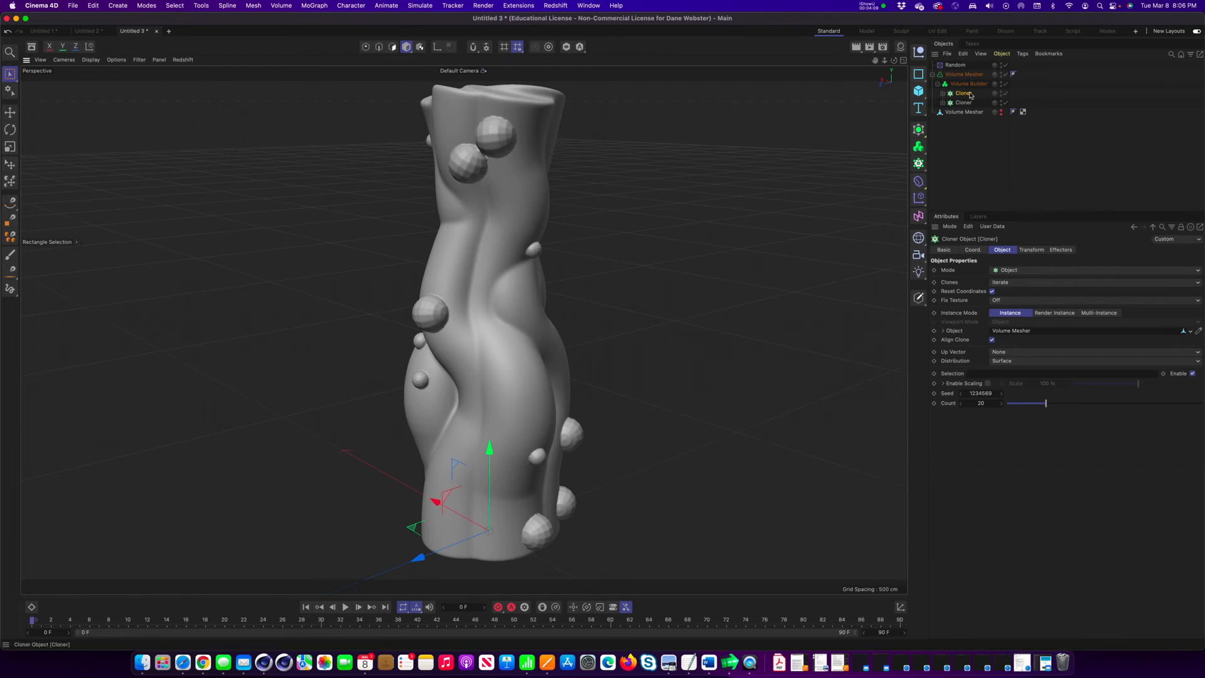
pyautogui.click(942, 93)
pyautogui.click(969, 103)
pyautogui.keyDown('shift'); pyautogui.click(970, 114); pyautogui.keyUp('shift')
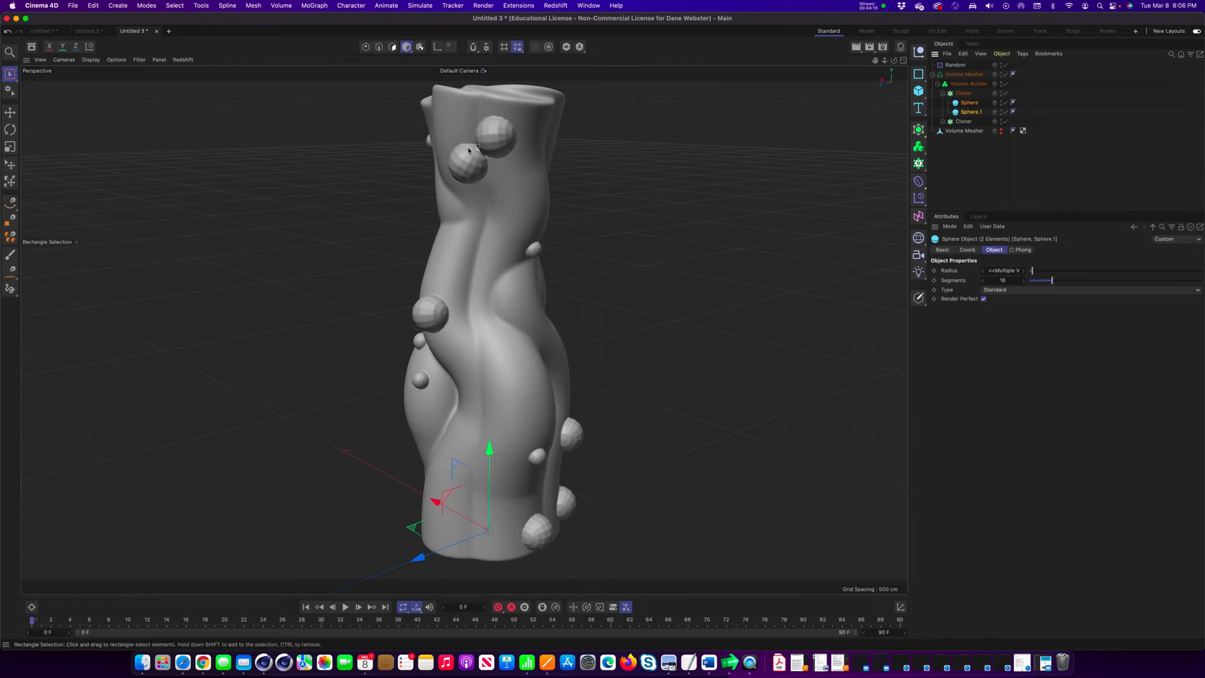
pyautogui.click(1013, 281)
pyautogui.write('128')
pyautogui.press('Return')
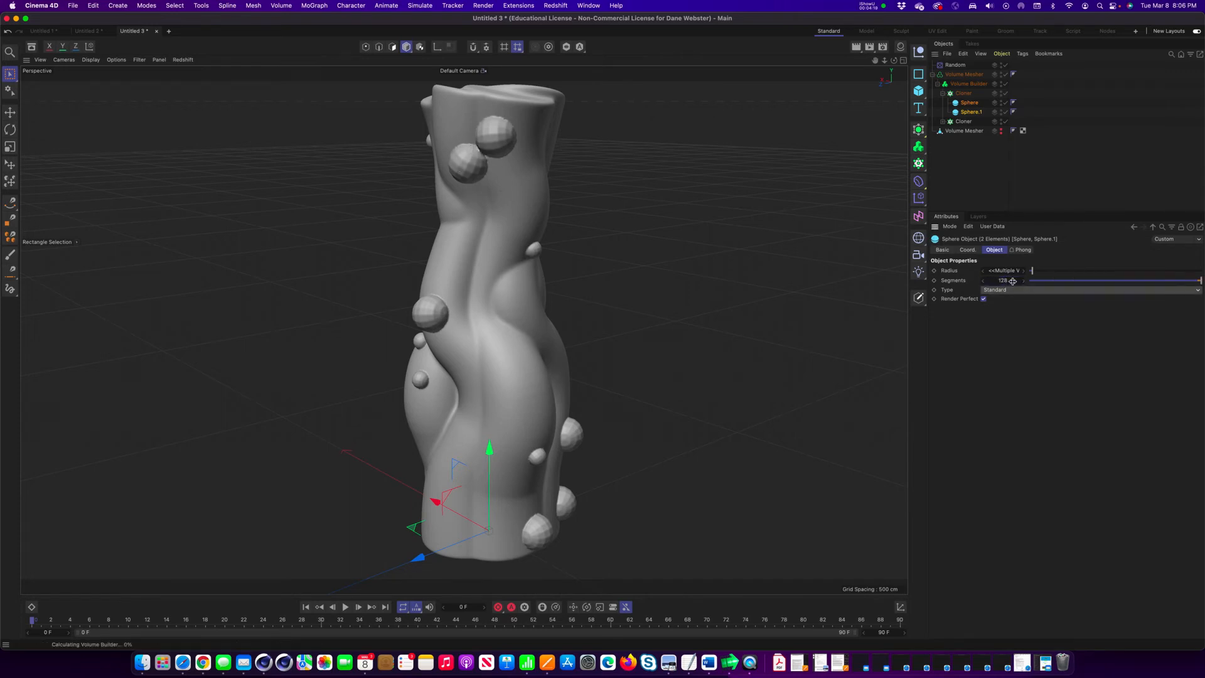
# Move the sphere Cloner below the SDF Smooth filter in the Volume Builder's object list and set its mode to Subtract.
pyautogui.keyDown('alt'); pyautogui.moveTo(424, 272); pyautogui.dragTo(576, 332); pyautogui.keyUp('alt')
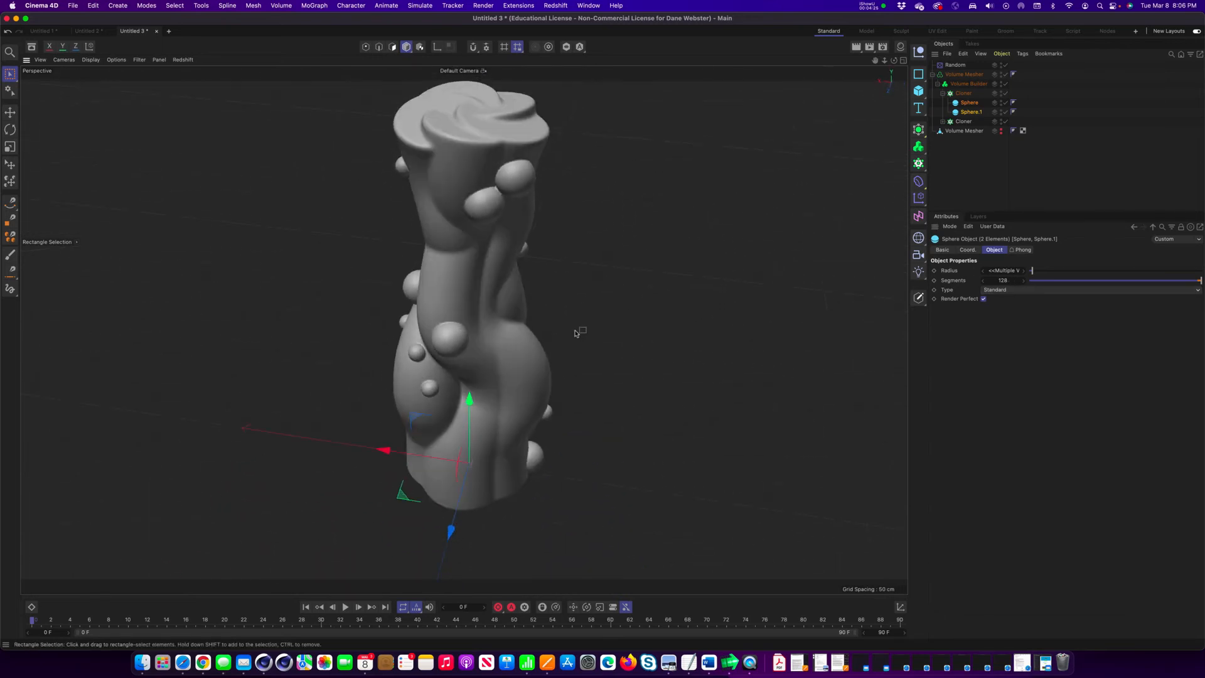
pyautogui.keyDown('alt'); pyautogui.moveTo(625, 344); pyautogui.dragTo(530, 253); pyautogui.keyUp('alt')
pyautogui.click(969, 83)
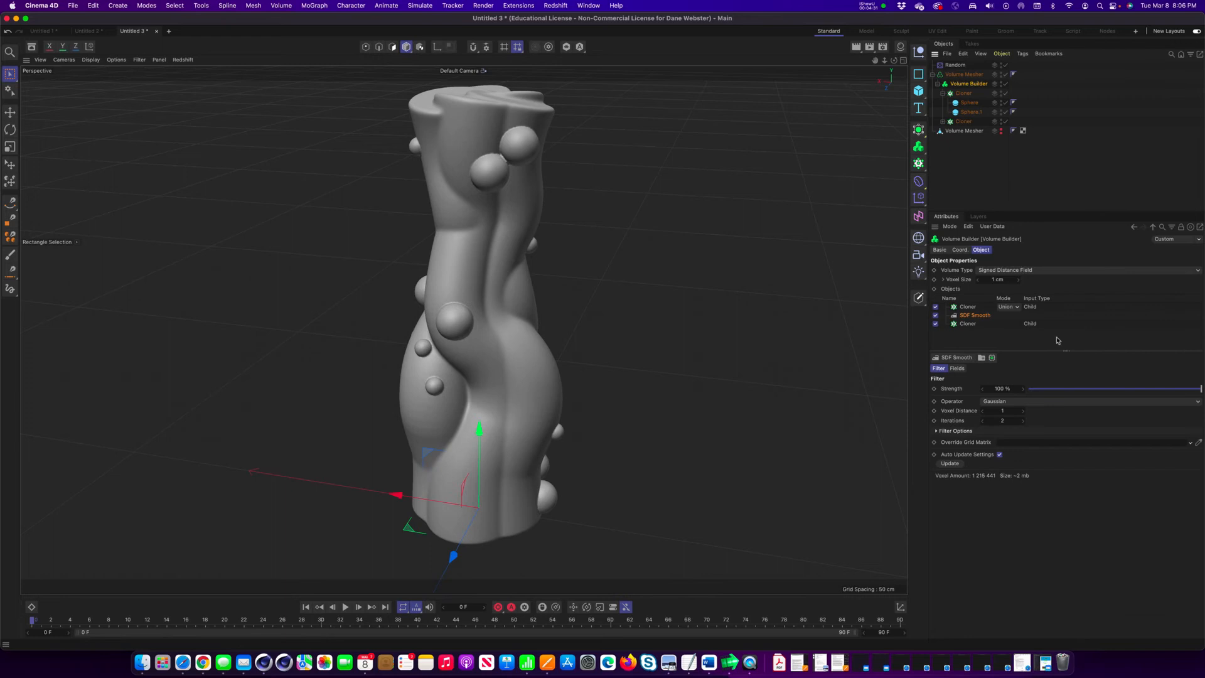
pyautogui.moveTo(968, 308); pyautogui.dragTo(971, 319)
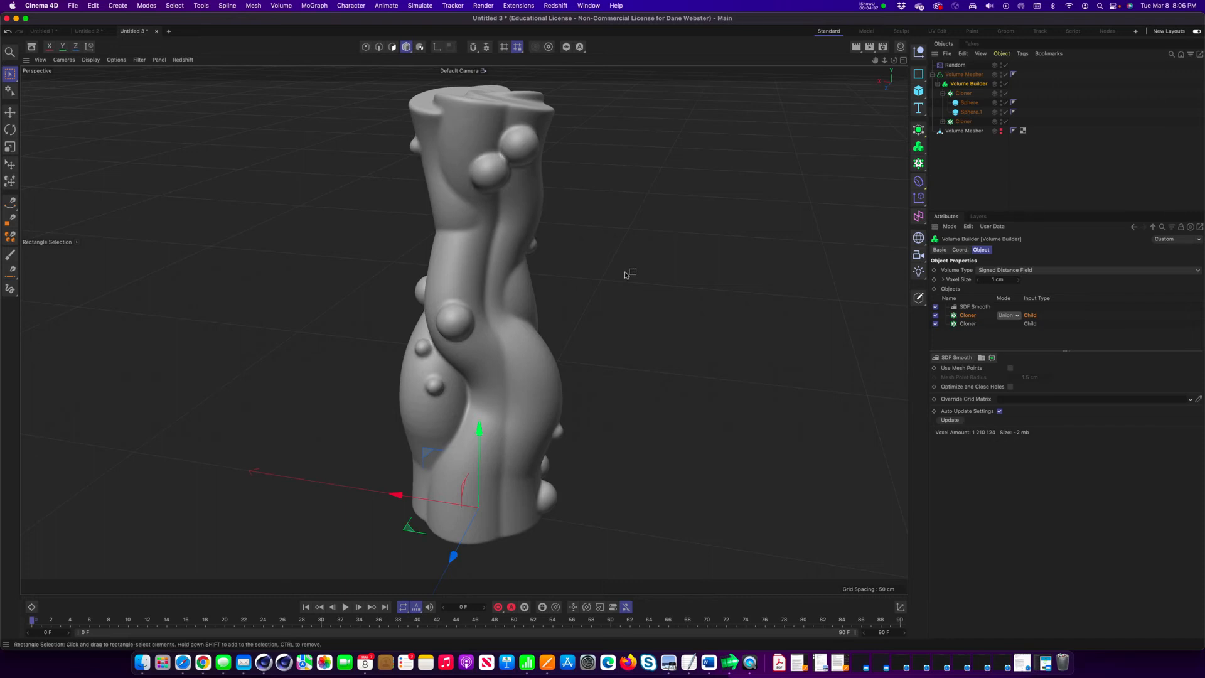
pyautogui.click(1017, 316)
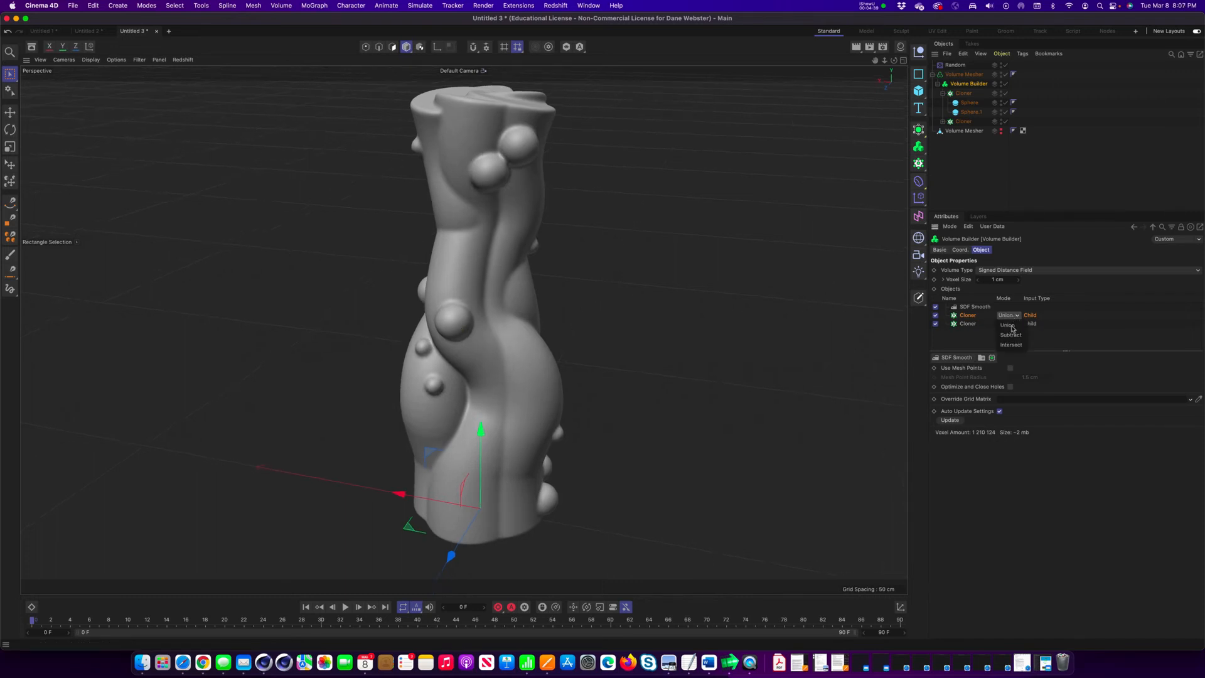
pyautogui.click(1011, 325)
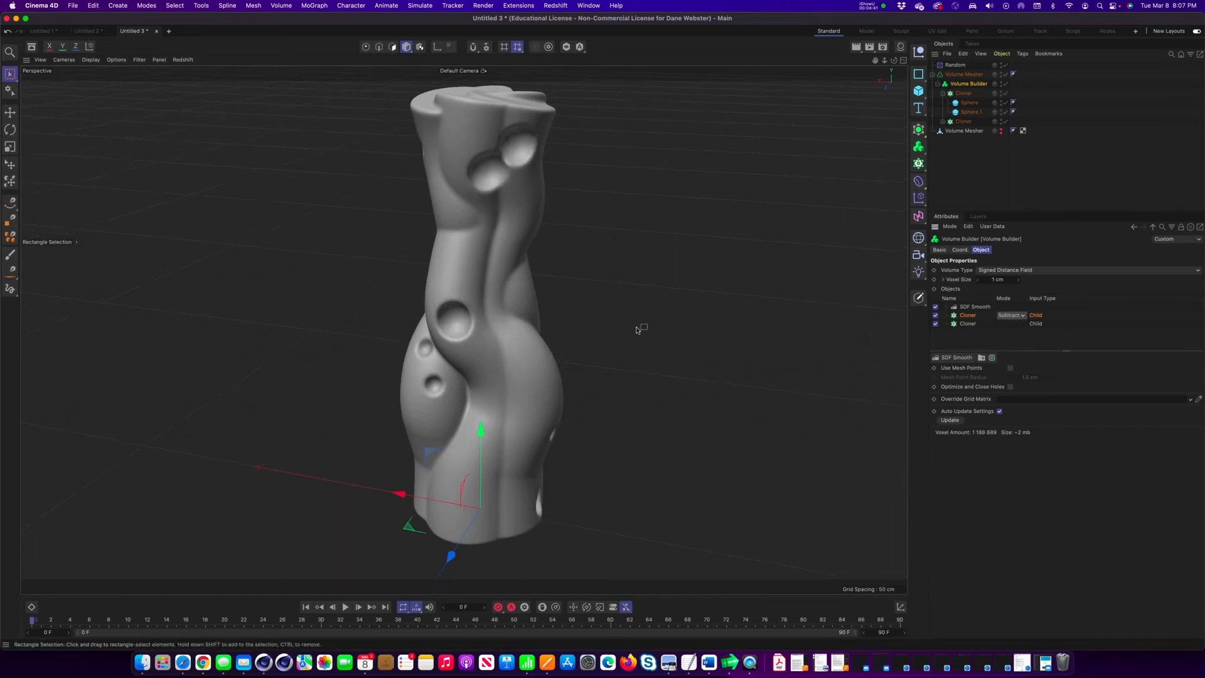
# Examine the dents carved into the vase's surface from all sides, from base to rim.
pyautogui.keyDown('alt'); pyautogui.moveTo(503, 300); pyautogui.dragTo(445, 392); pyautogui.keyUp('alt')
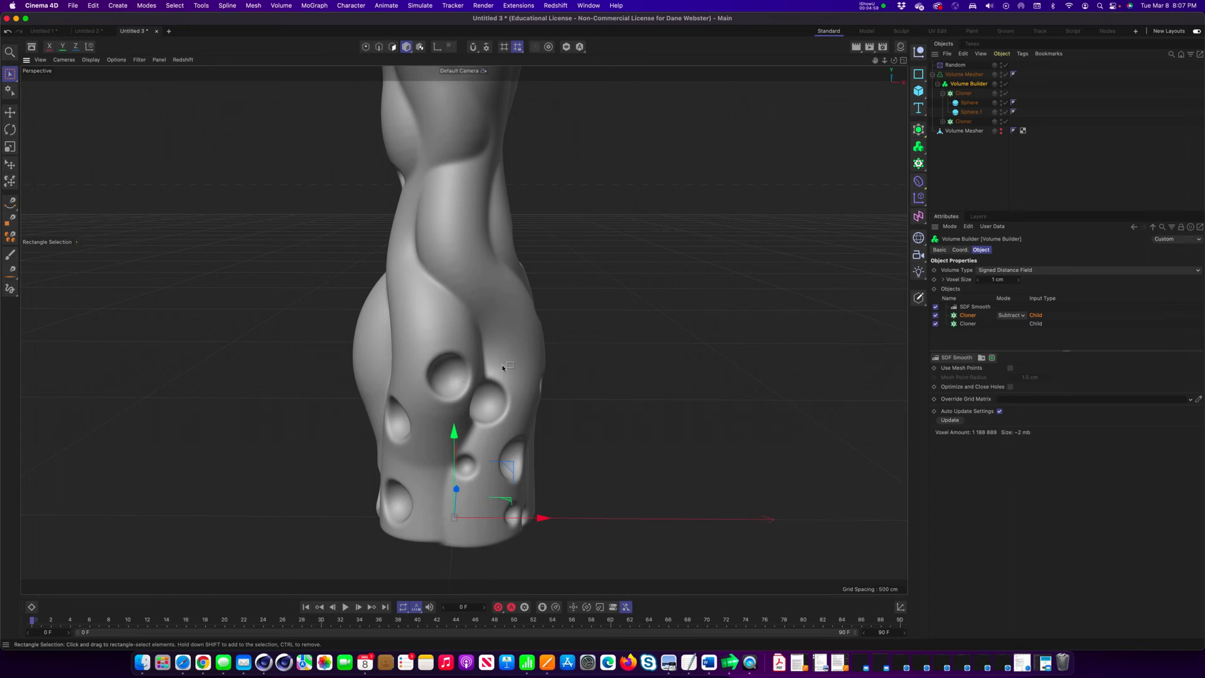
pyautogui.keyDown('alt'); pyautogui.moveTo(459, 309); pyautogui.dragTo(587, 353); pyautogui.keyUp('alt')
pyautogui.keyDown('alt'); pyautogui.moveTo(518, 313); pyautogui.dragTo(613, 424, button='middle'); pyautogui.keyUp('alt')
pyautogui.keyDown('alt'); pyautogui.moveTo(504, 380); pyautogui.dragTo(594, 304); pyautogui.keyUp('alt')
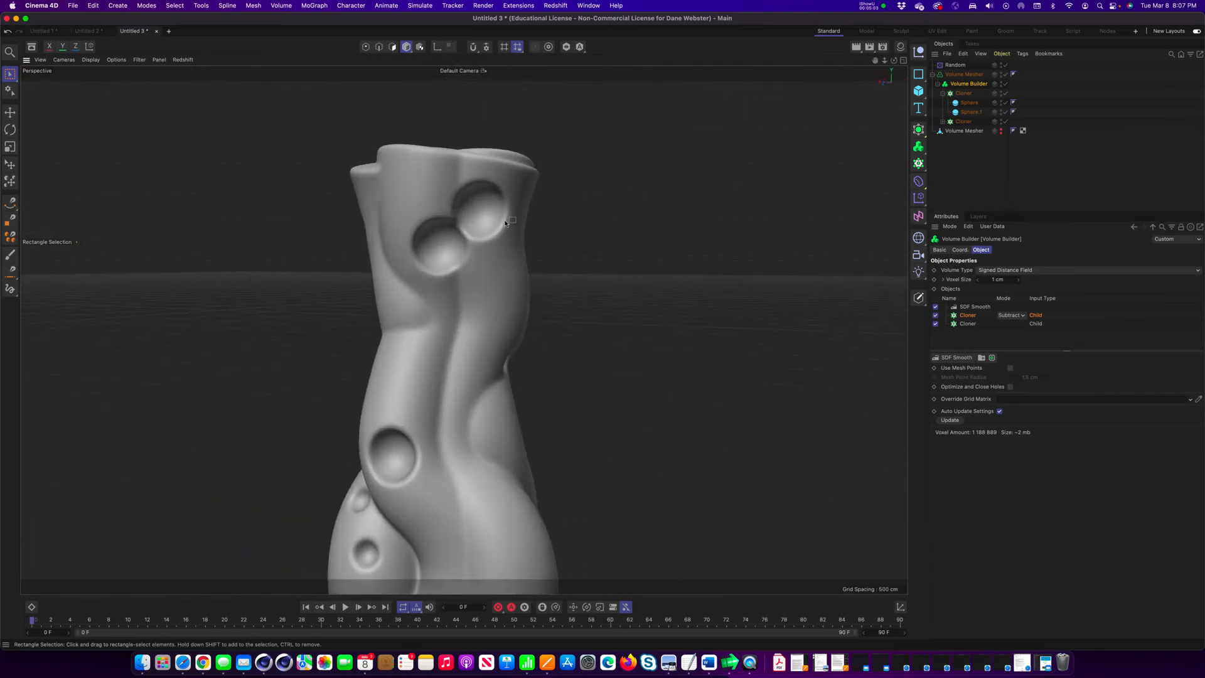
pyautogui.keyDown('alt'); pyautogui.moveTo(460, 320); pyautogui.dragTo(494, 251, button='middle'); pyautogui.keyUp('alt')
pyautogui.keyDown('alt'); pyautogui.moveTo(494, 250); pyautogui.dragTo(533, 291); pyautogui.keyUp('alt')
pyautogui.keyDown('alt'); pyautogui.moveTo(533, 290); pyautogui.dragTo(422, 302, button='right'); pyautogui.keyUp('alt')
pyautogui.keyDown('alt'); pyautogui.moveTo(419, 303); pyautogui.dragTo(553, 329); pyautogui.keyUp('alt')
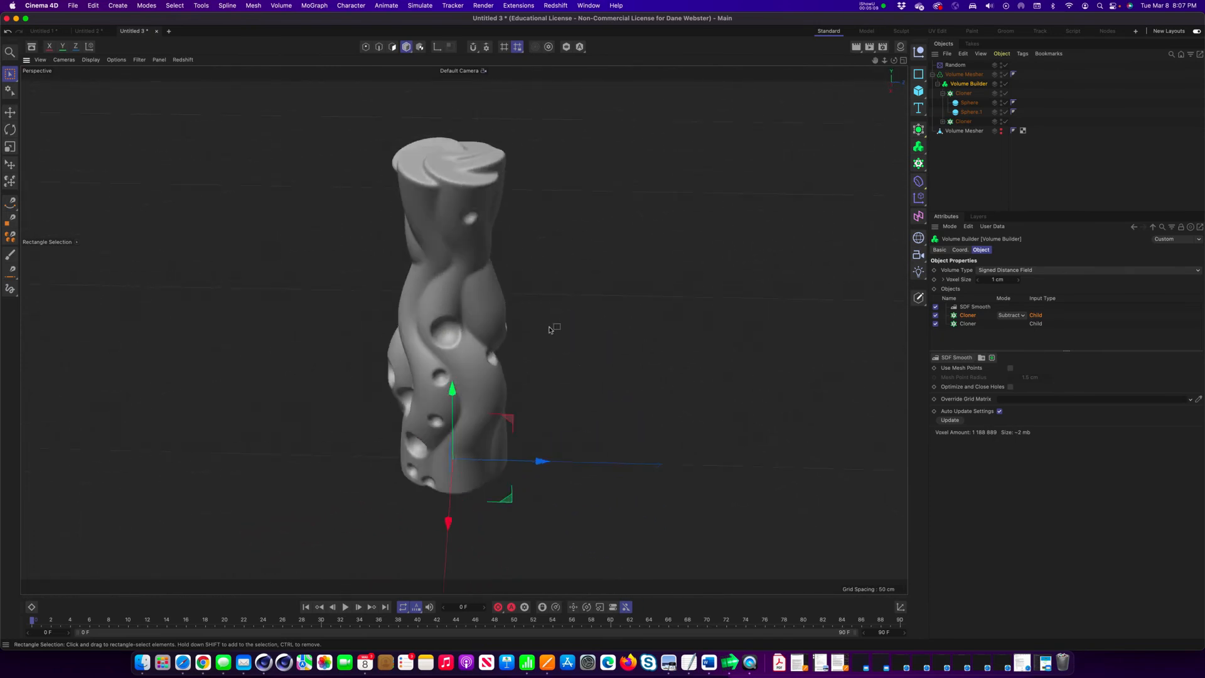
# Rename the hidden polygon vase as Volume Mesher_ref.
pyautogui.doubleClick(964, 131)
pyautogui.click(988, 132)
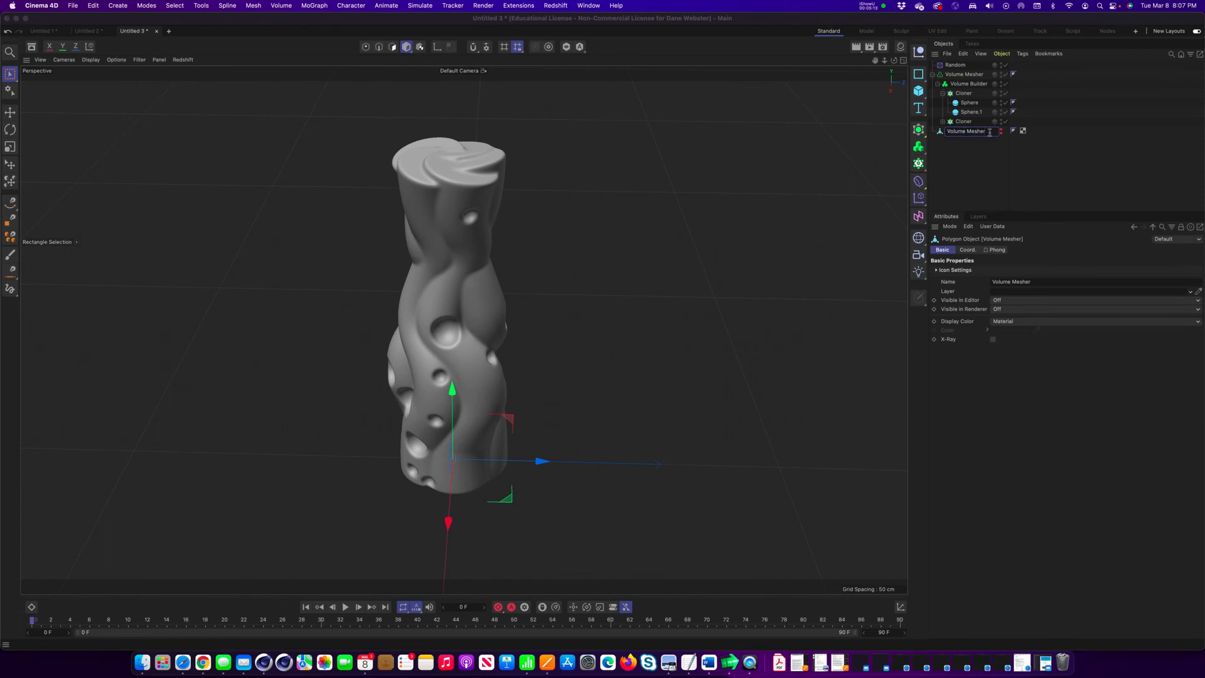
pyautogui.press('Return')
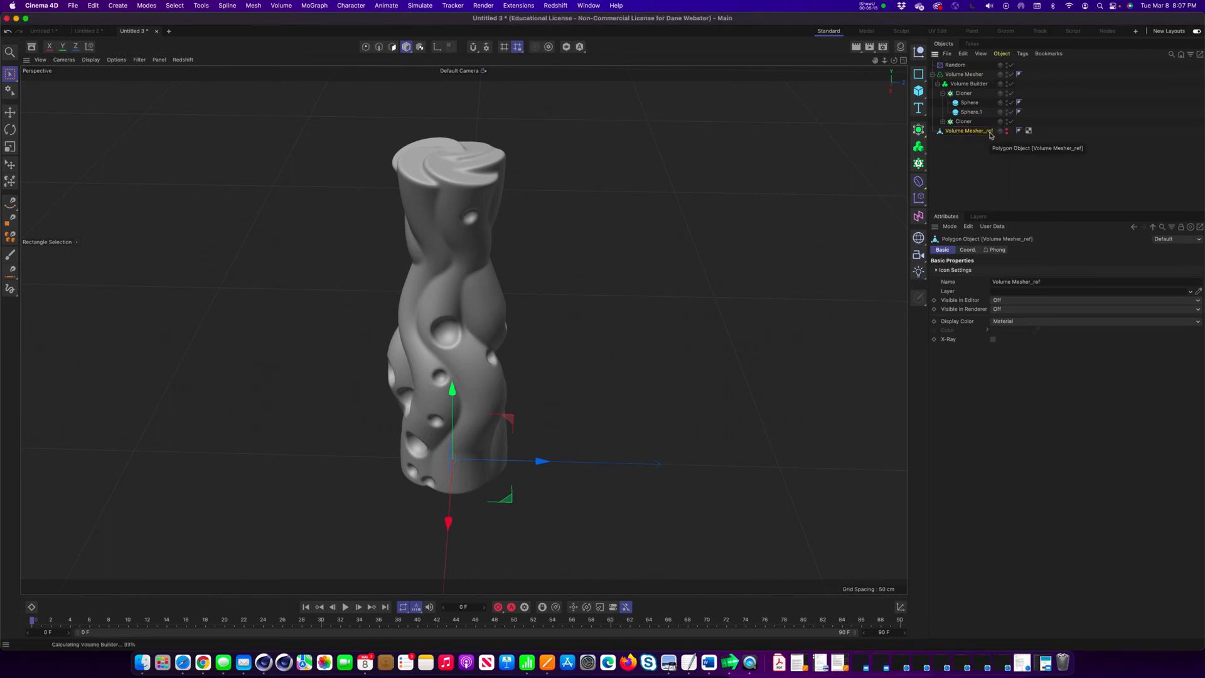
# Convert the Volume Mesher generator to a polygon object with Current State to Object, and hide the generator.
pyautogui.click(960, 75)
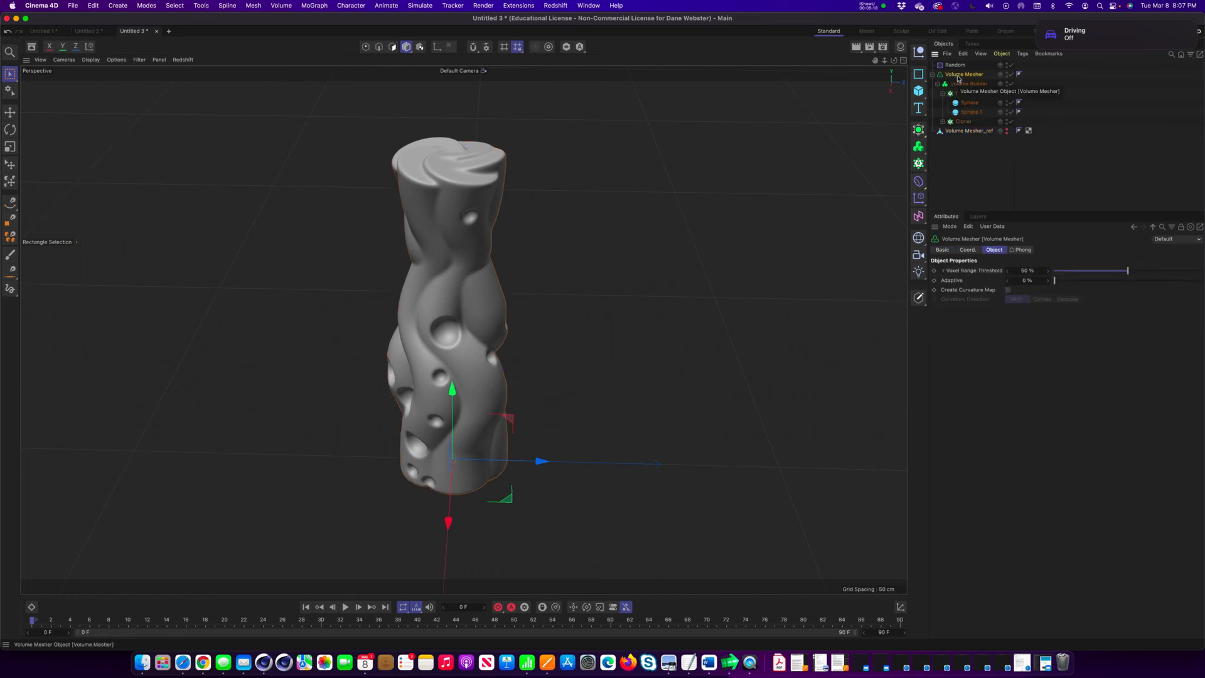
pyautogui.rightClick(959, 77)
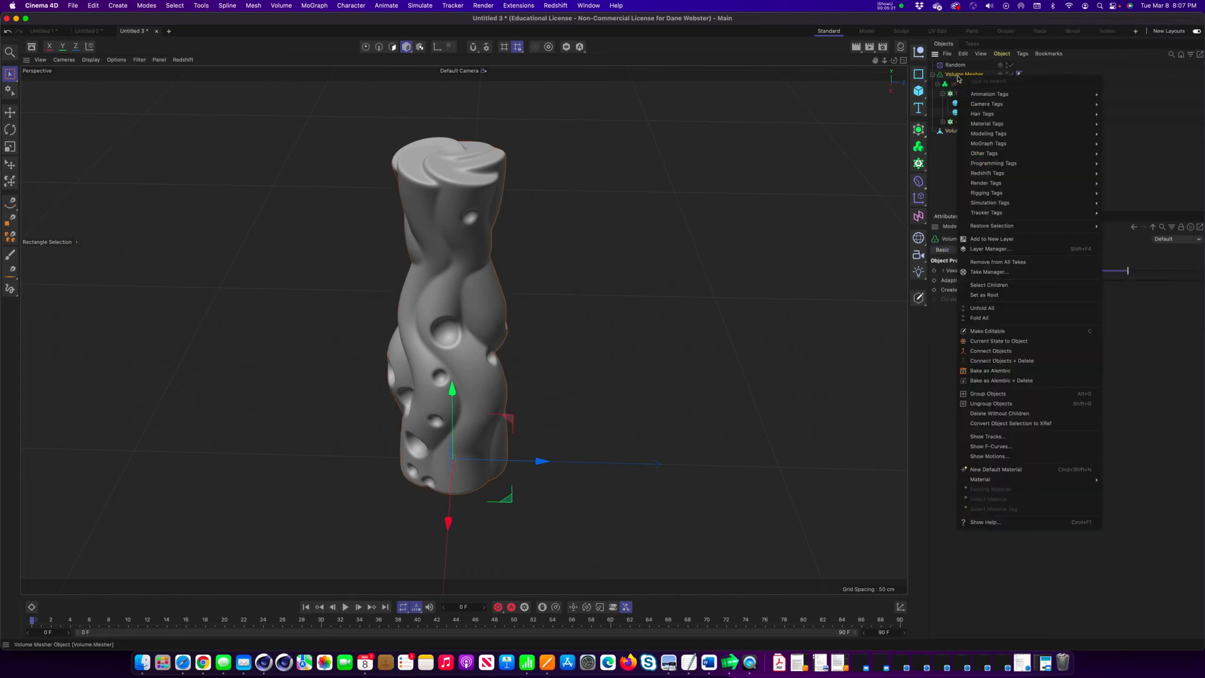
pyautogui.click(1014, 341)
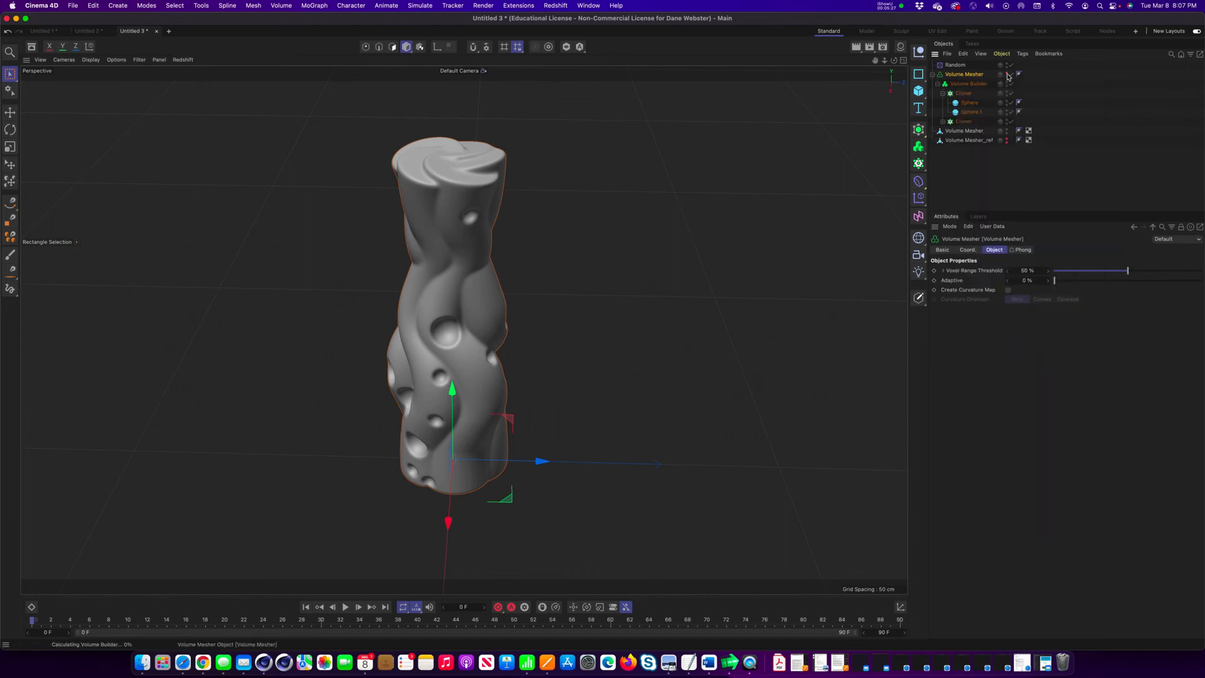
# Select the polygons across the new polygon vase's top in the front view, down past the rim, and delete them.
pyautogui.click(965, 131)
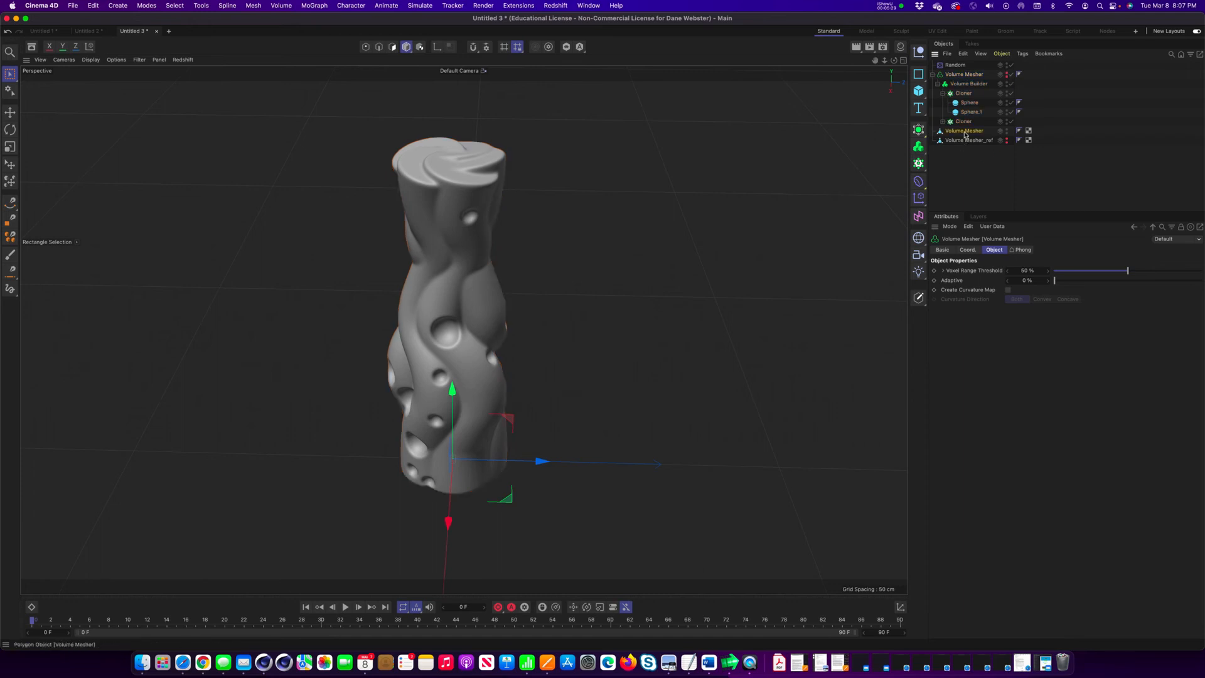
pyautogui.keyDown('alt'); pyautogui.moveTo(575, 280); pyautogui.dragTo(654, 320); pyautogui.keyUp('alt')
pyautogui.middleClick(687, 350)
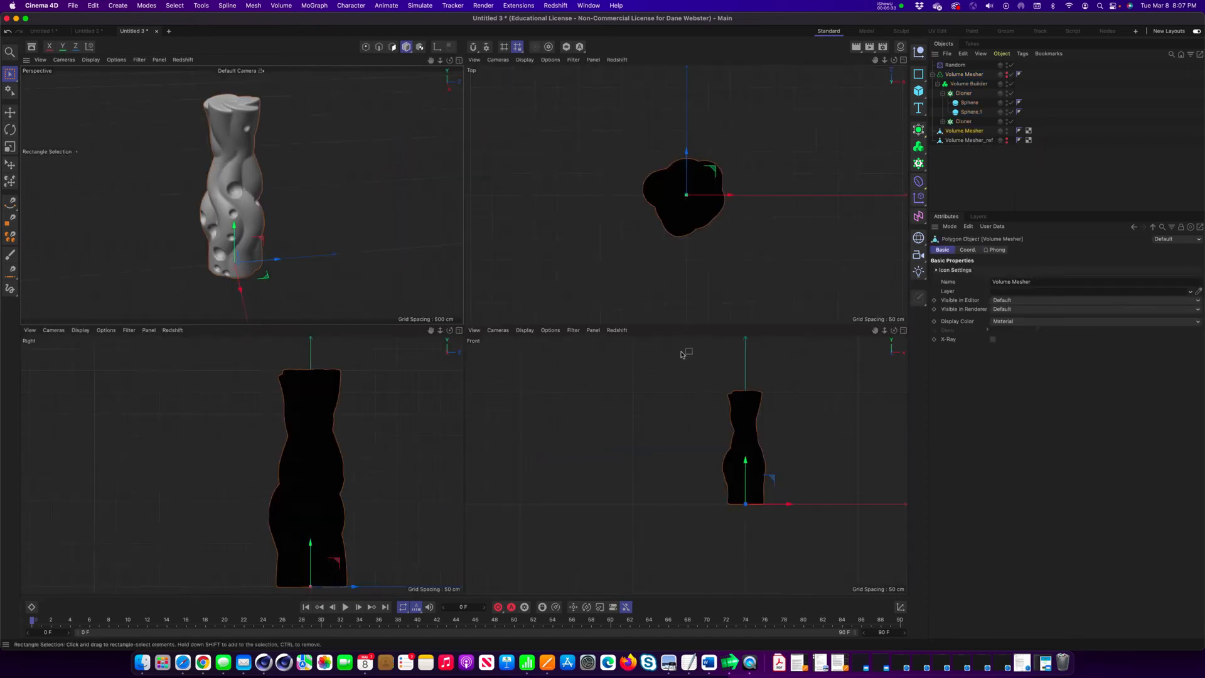
pyautogui.middleClick(753, 458)
pyautogui.scroll(5, 642, 420)
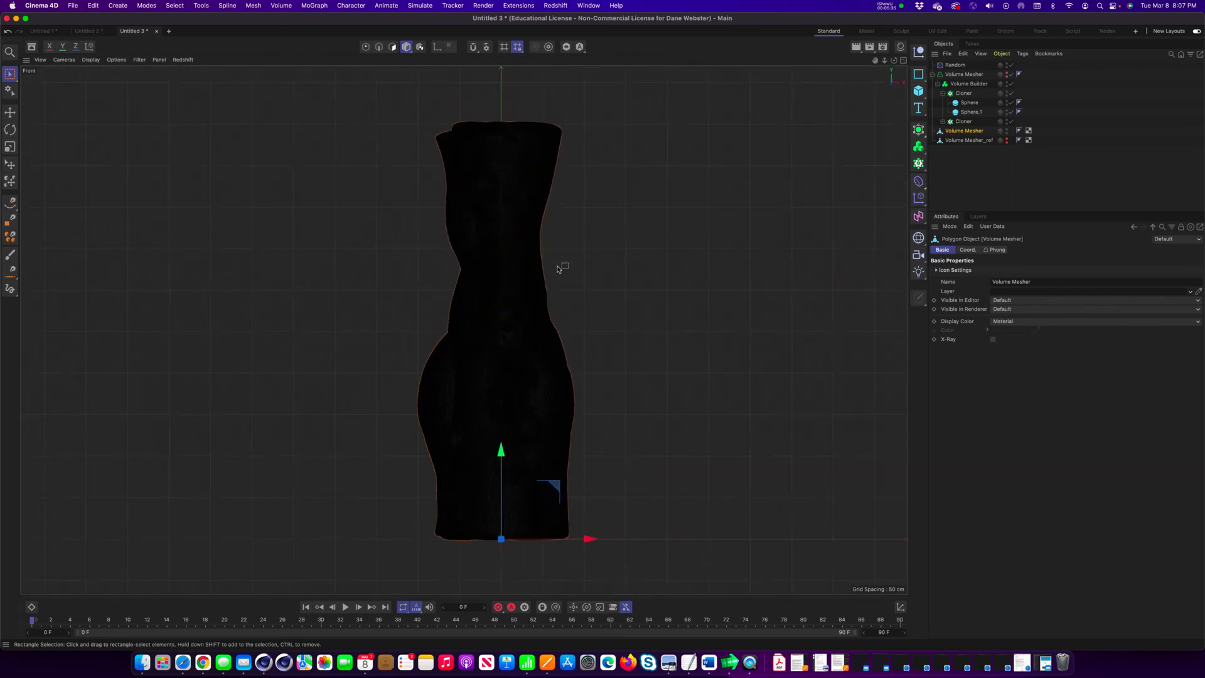
pyautogui.scroll(8, 602, 309)
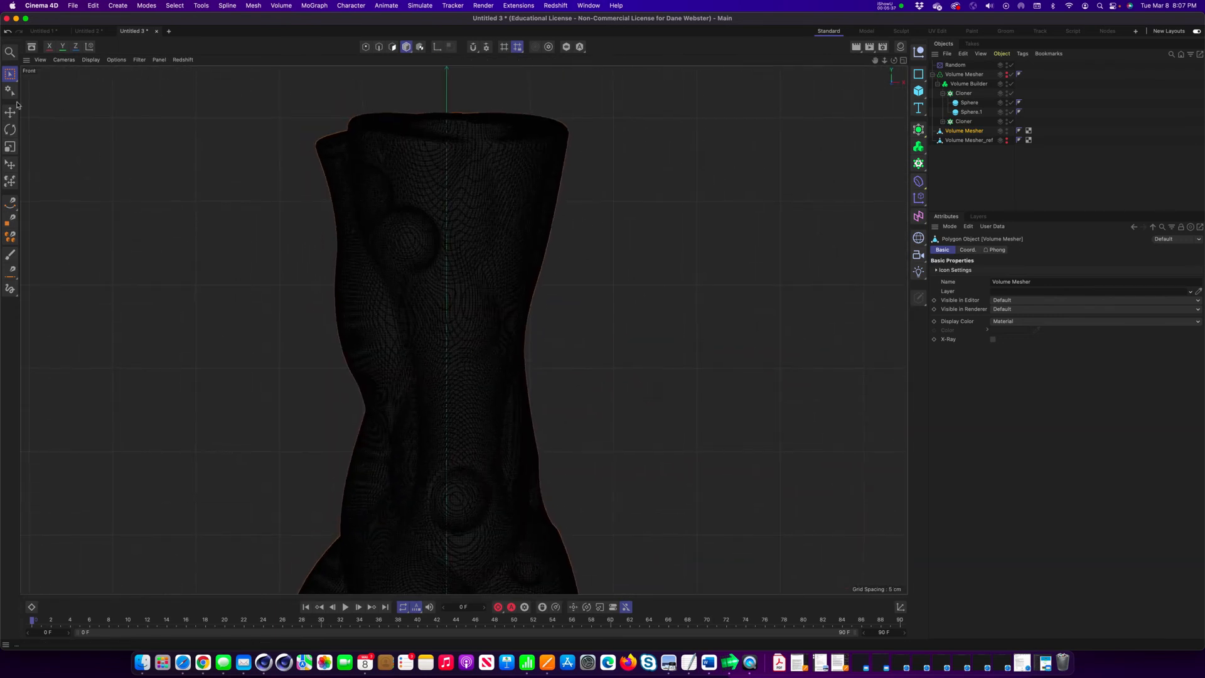
pyautogui.click(10, 74)
pyautogui.click(57, 103)
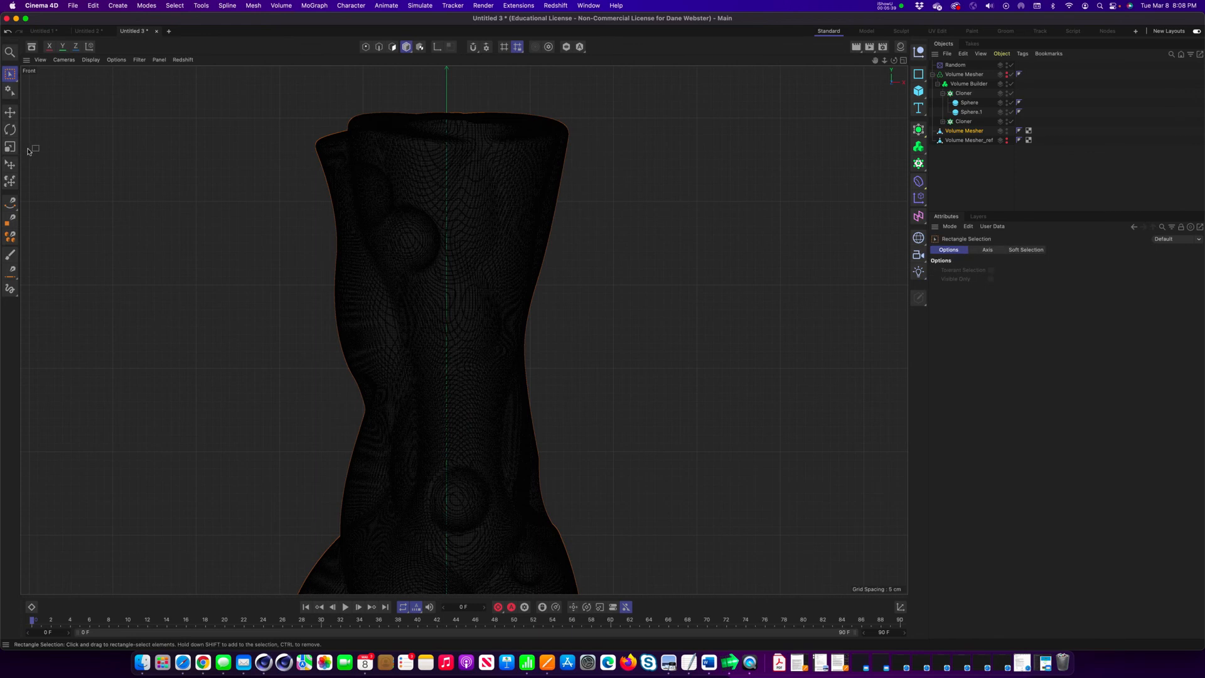
pyautogui.click(393, 48)
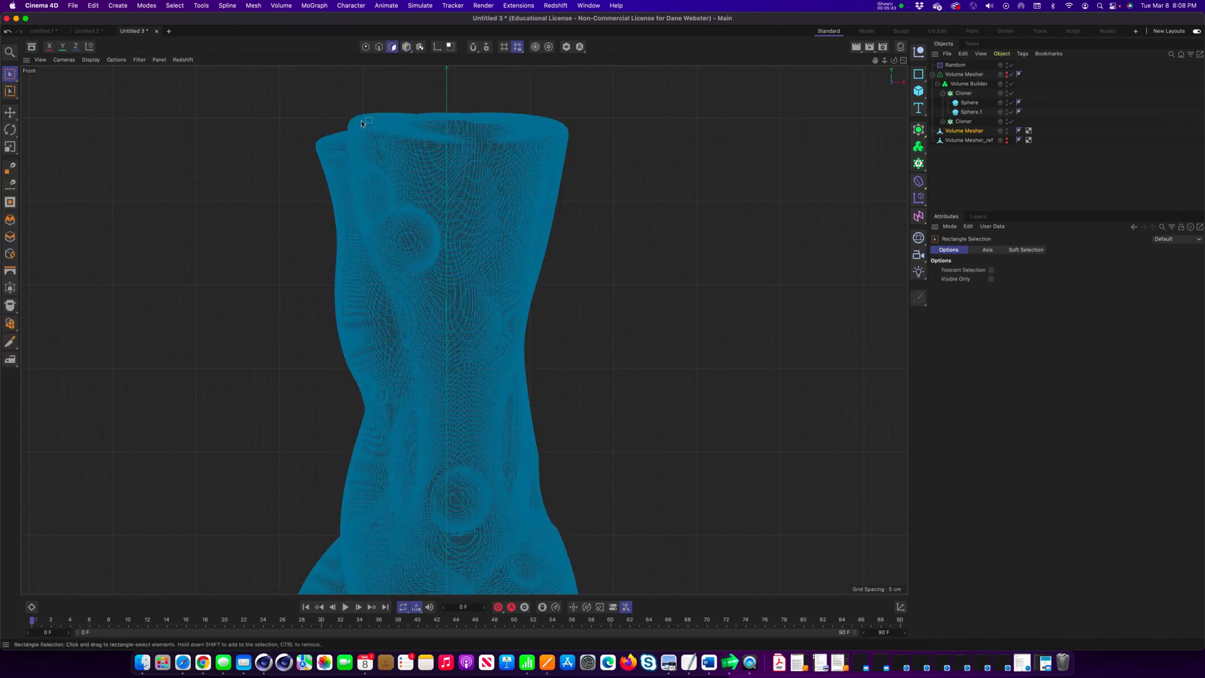
pyautogui.moveTo(265, 88); pyautogui.dragTo(620, 148)
pyautogui.press('Delete')
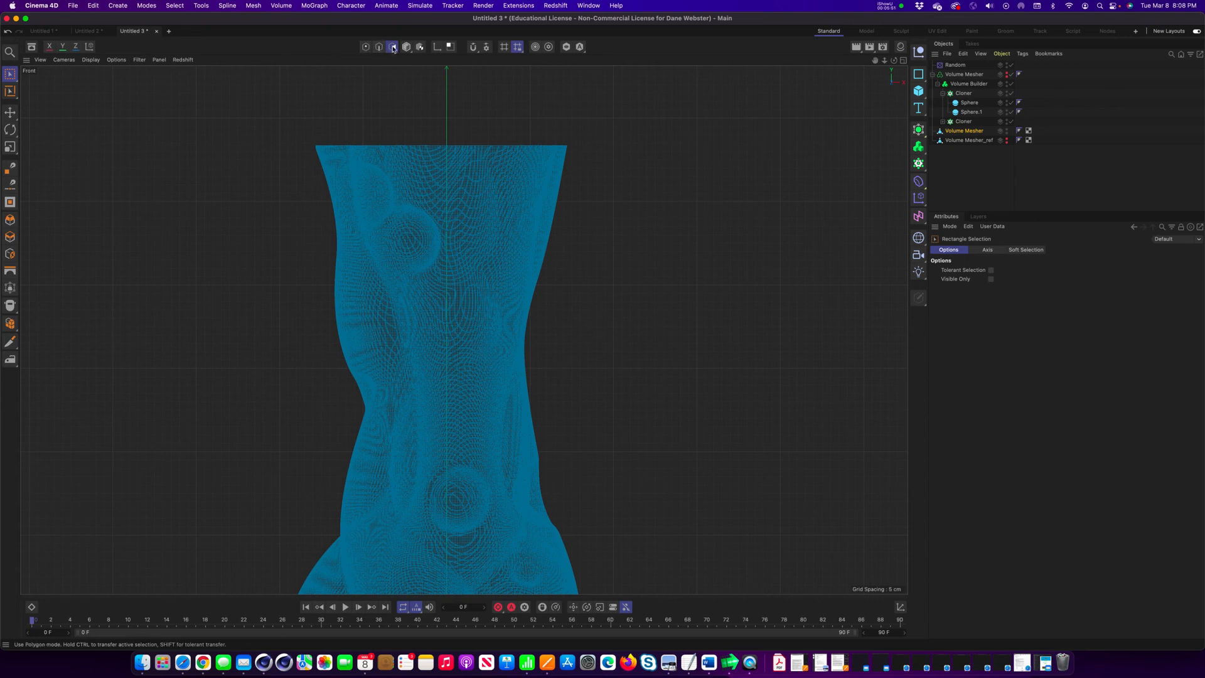
# Select the band of polygons along the vase's base with Rectangle Selection and delete it.
pyautogui.keyDown('alt'); pyautogui.moveTo(623, 481); pyautogui.dragTo(648, 253, button='middle'); pyautogui.keyUp('alt')
pyautogui.keyDown('alt'); pyautogui.moveTo(626, 506); pyautogui.dragTo(648, 194, button='middle'); pyautogui.keyUp('alt')
pyautogui.scroll(3, 546, 439)
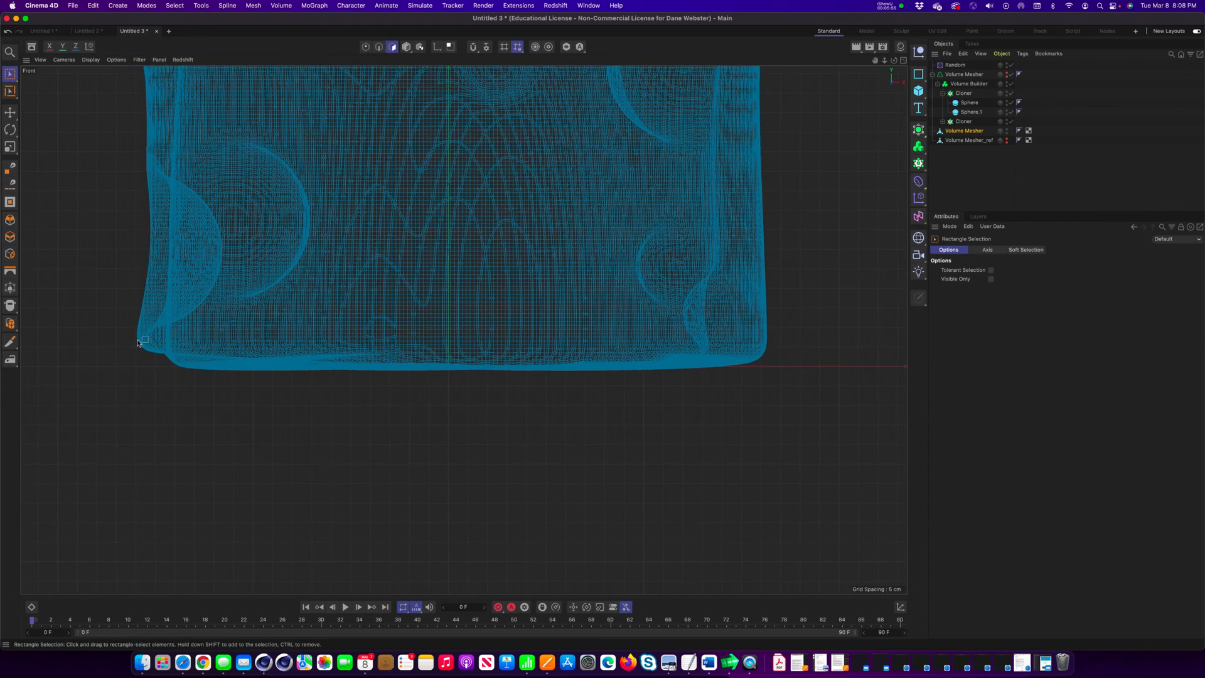
pyautogui.moveTo(128, 340); pyautogui.dragTo(792, 409)
pyautogui.press('Delete')
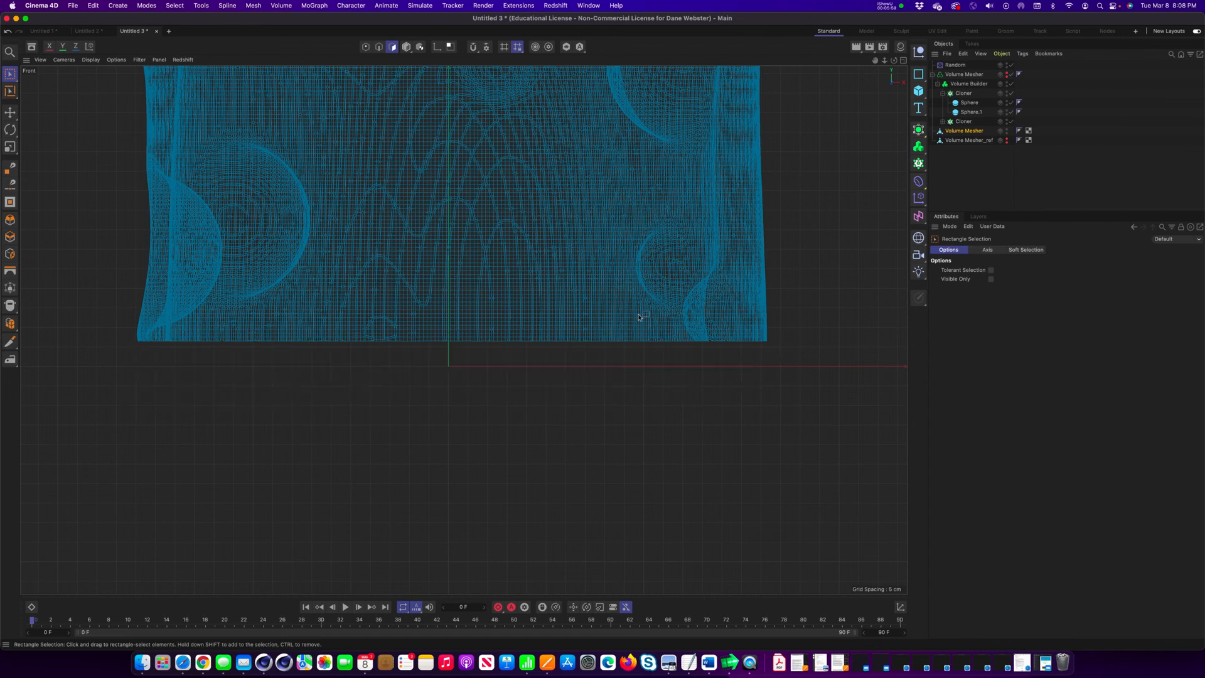
# Switch back to Model mode in the perspective view and examine the open-ended vase from all around.
pyautogui.keyDown('alt'); pyautogui.moveTo(646, 310); pyautogui.dragTo(631, 400, button='middle'); pyautogui.keyUp('alt')
pyautogui.middleClick(654, 384)
pyautogui.middleClick(370, 188)
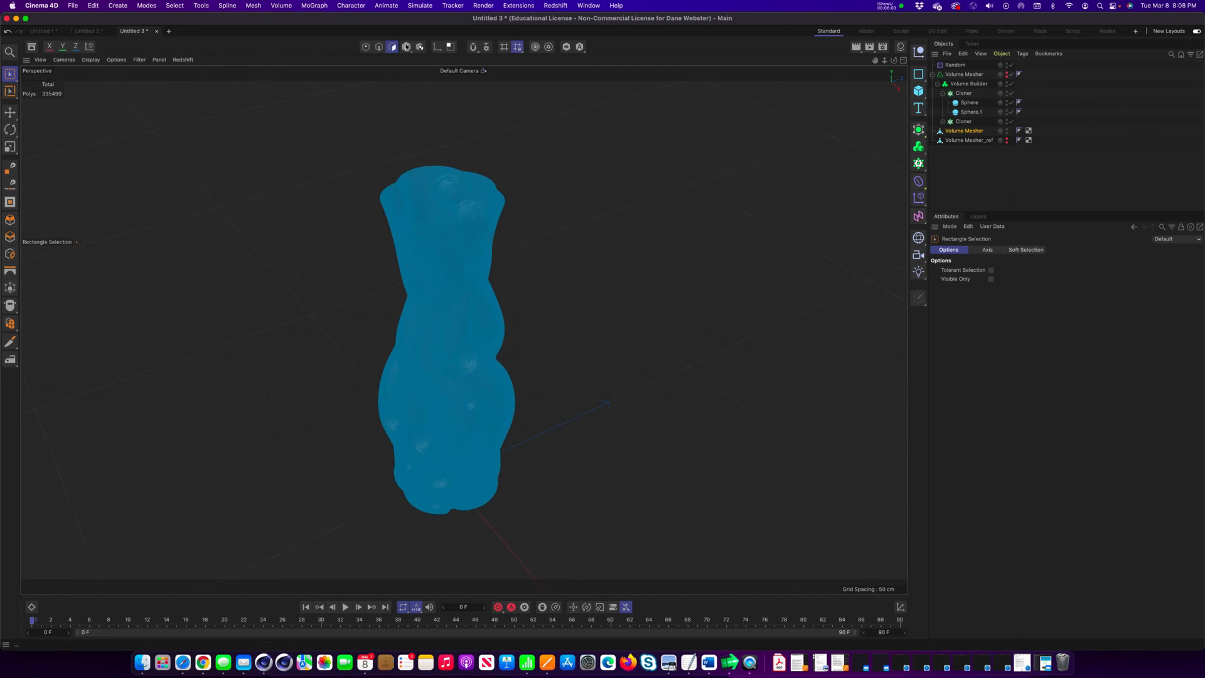
pyautogui.click(406, 47)
pyautogui.keyDown('alt'); pyautogui.moveTo(492, 328); pyautogui.dragTo(392, 361); pyautogui.keyUp('alt')
pyautogui.keyDown('alt'); pyautogui.moveTo(533, 353); pyautogui.dragTo(307, 321); pyautogui.keyUp('alt')
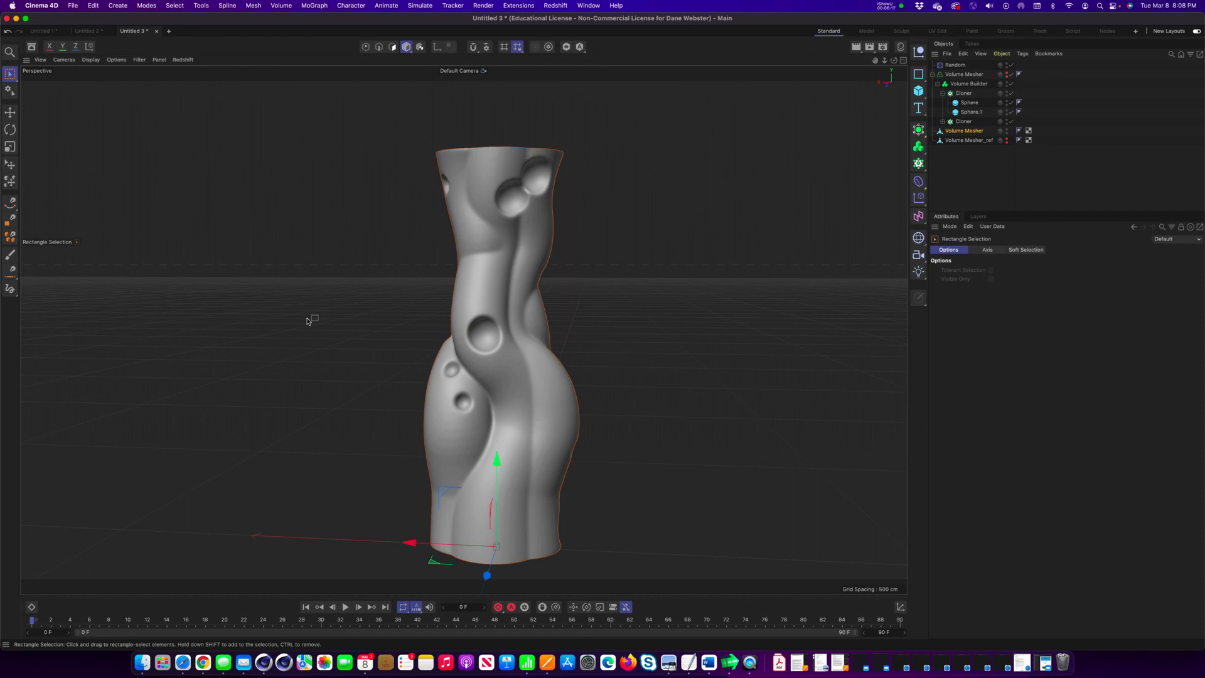
pyautogui.keyDown('alt'); pyautogui.moveTo(424, 214); pyautogui.dragTo(543, 162); pyautogui.keyUp('alt')
pyautogui.keyDown('alt'); pyautogui.moveTo(497, 339); pyautogui.dragTo(587, 365); pyautogui.keyUp('alt')
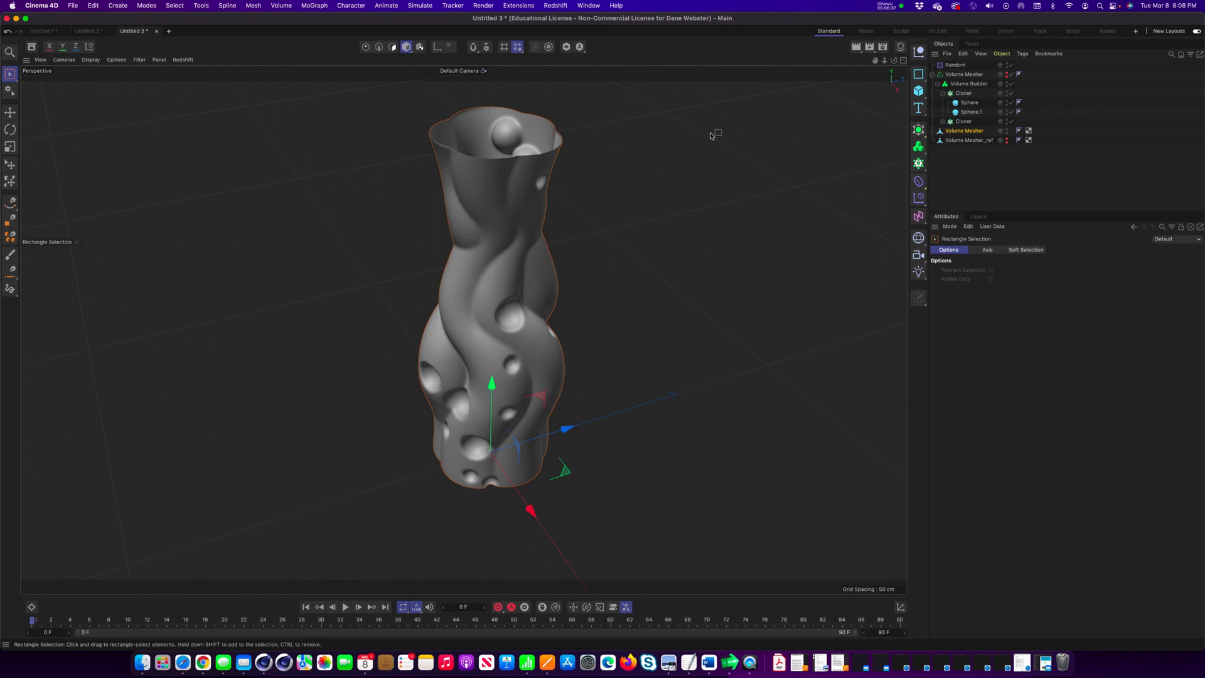
pyautogui.click(886, 5)
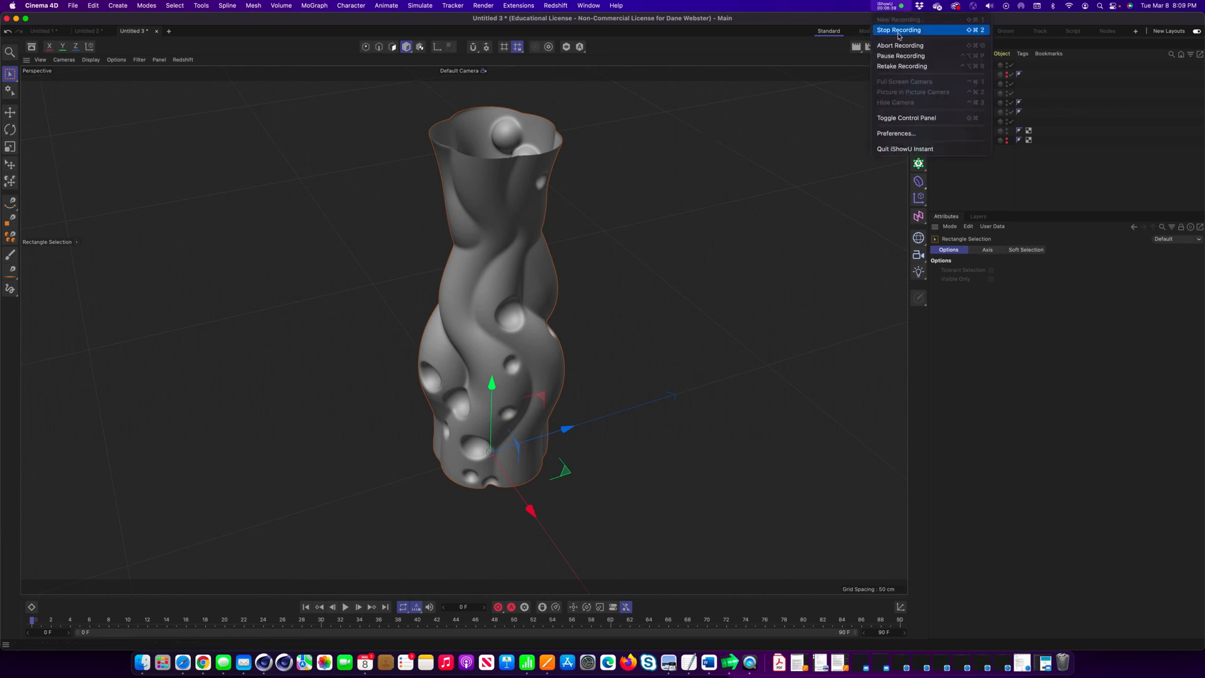